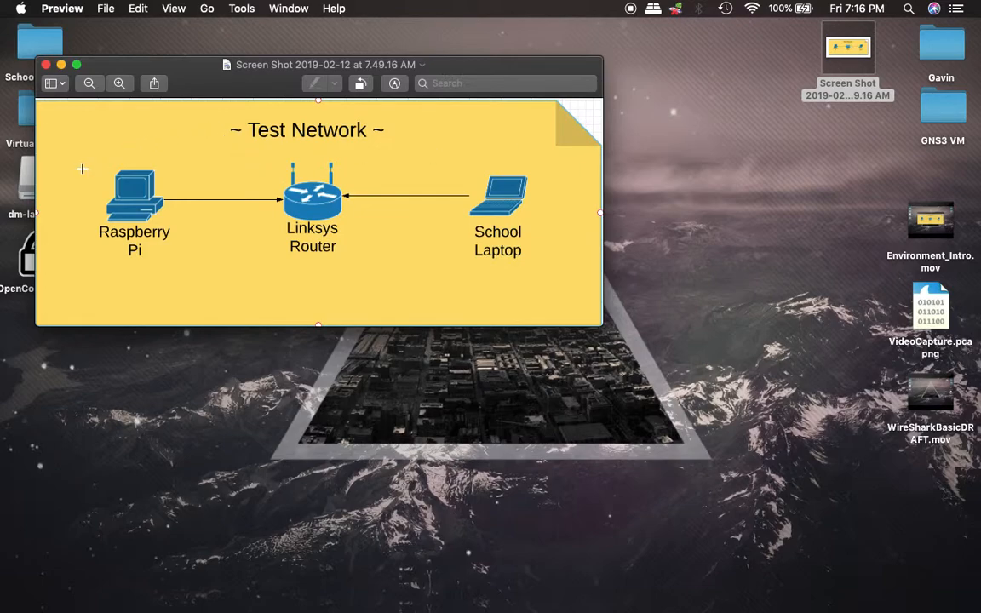
# Mark out the Raspberry Pi and the Linksys Router in turn on the Test Network diagram, and clear each selection.
pyautogui.moveTo(90, 157); pyautogui.dragTo(180, 268)
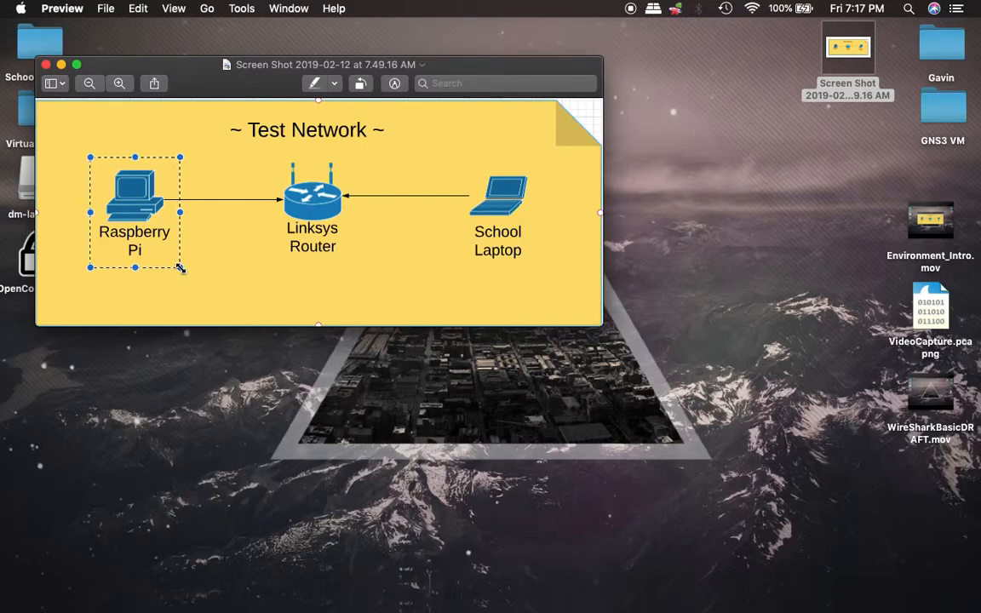
pyautogui.click(216, 267)
pyautogui.moveTo(257, 150); pyautogui.dragTo(366, 279)
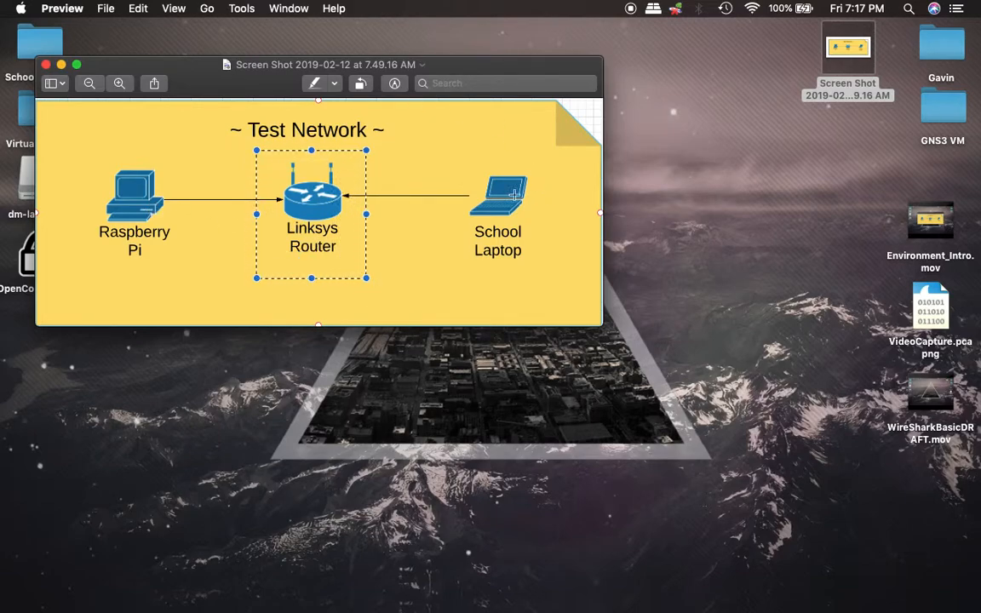
pyautogui.click(403, 257)
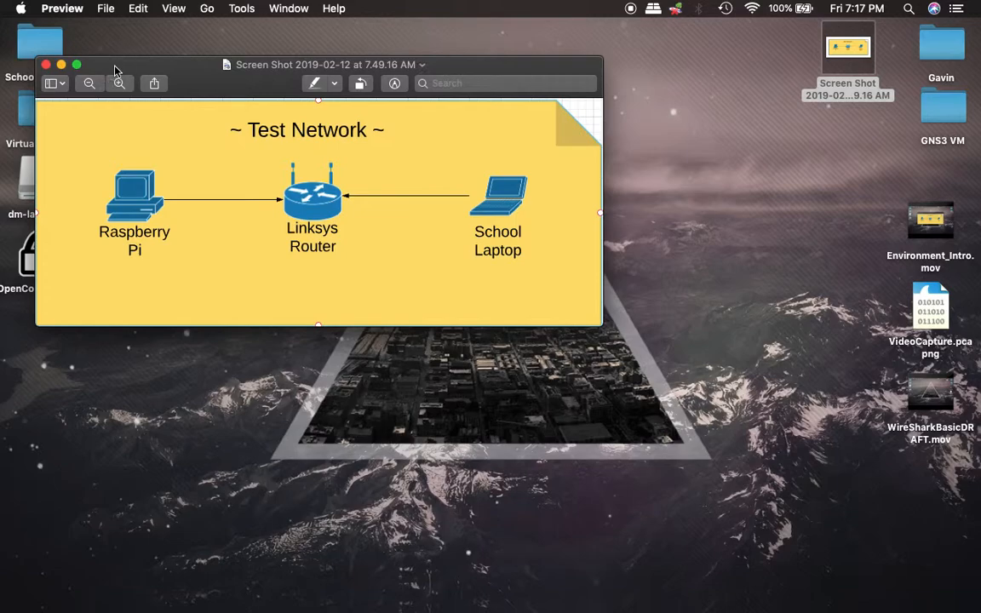
# Close the network diagram and switch to Wireshark in full screen.
pyautogui.click(47, 65)
pyautogui.click(512, 285)
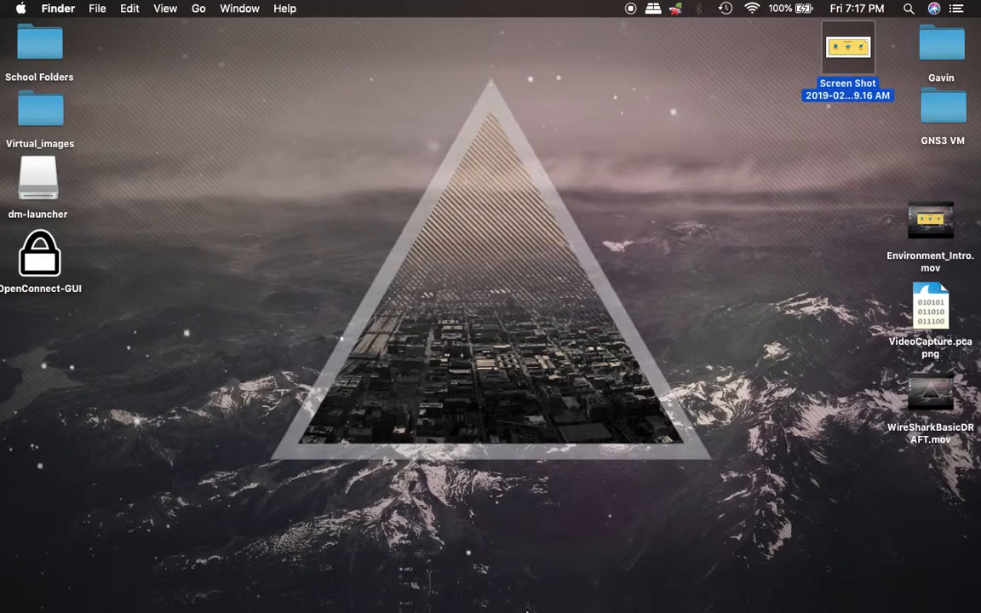
pyautogui.click(553, 607)
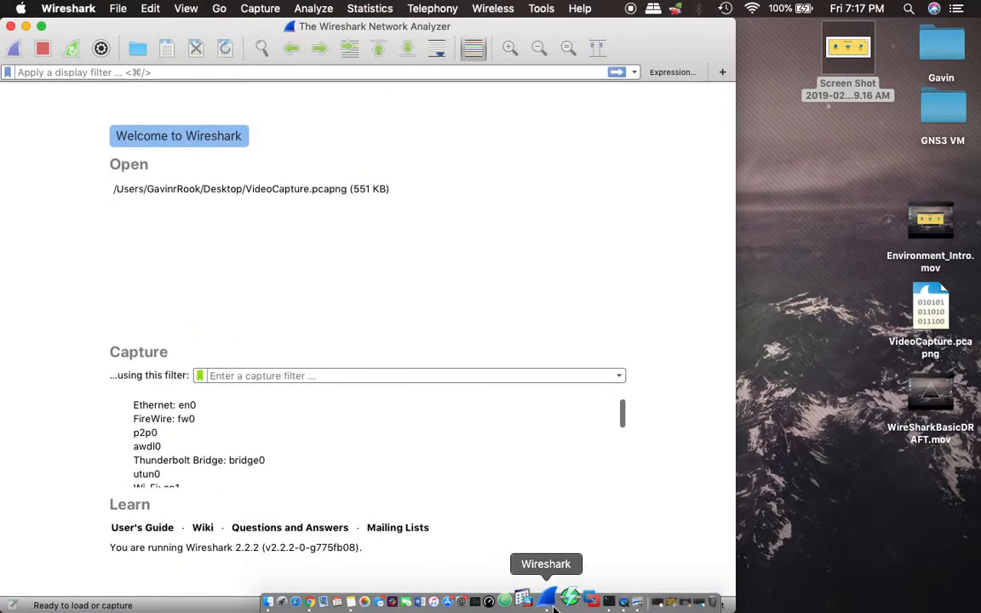
pyautogui.click(41, 26)
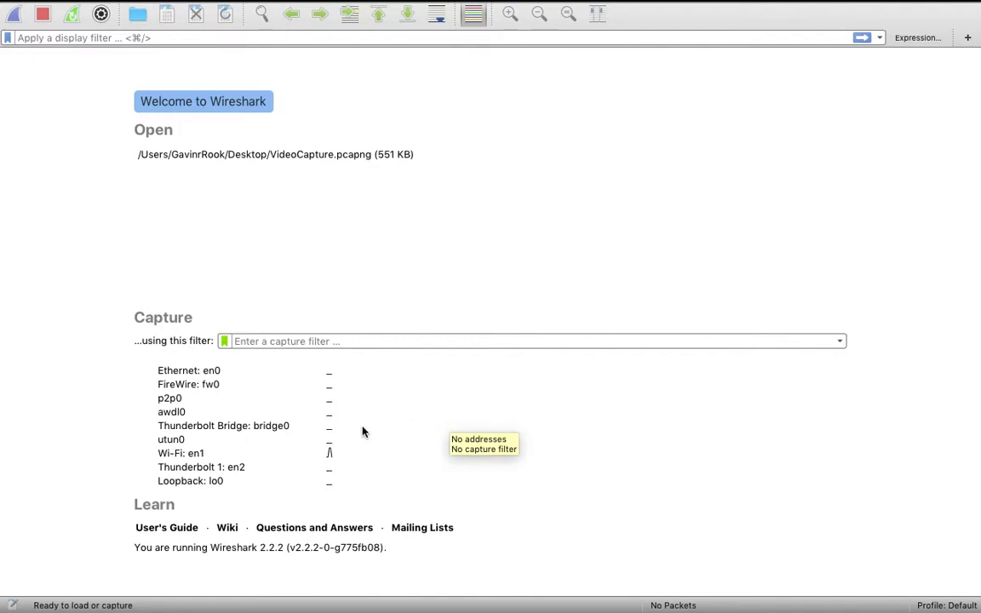
# Review the available capture interfaces, including their addresses and traffic activity.
pyautogui.scroll(-5, 325, 446)
pyautogui.scroll(5, 324, 446)
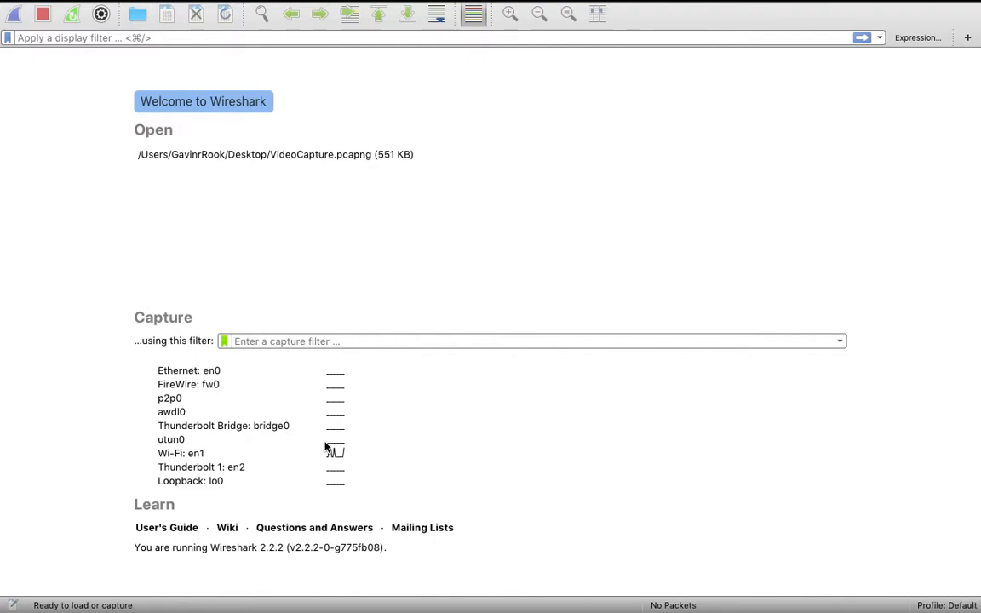
pyautogui.moveTo(392, 445)
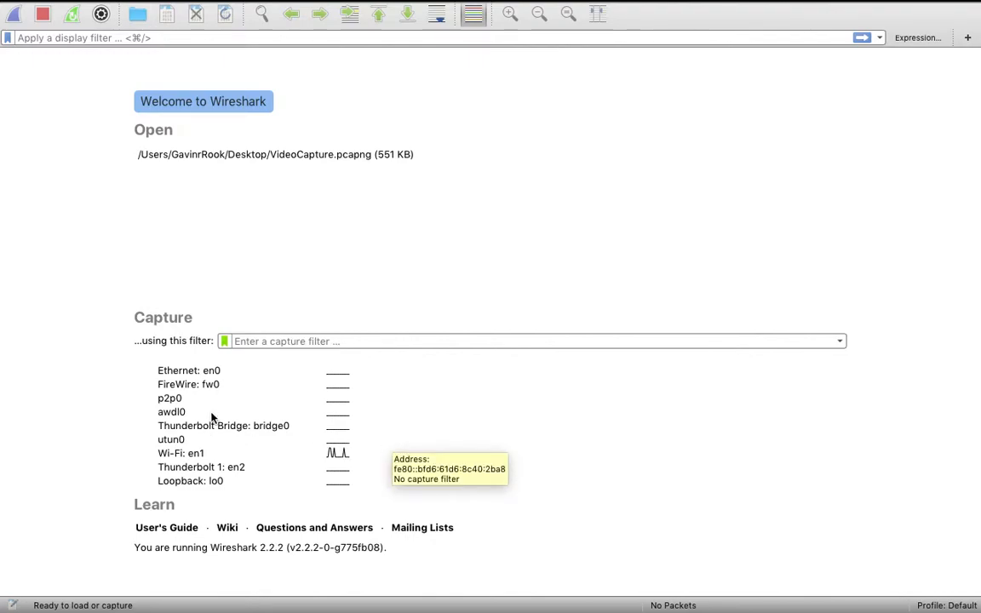
pyautogui.moveTo(230, 372)
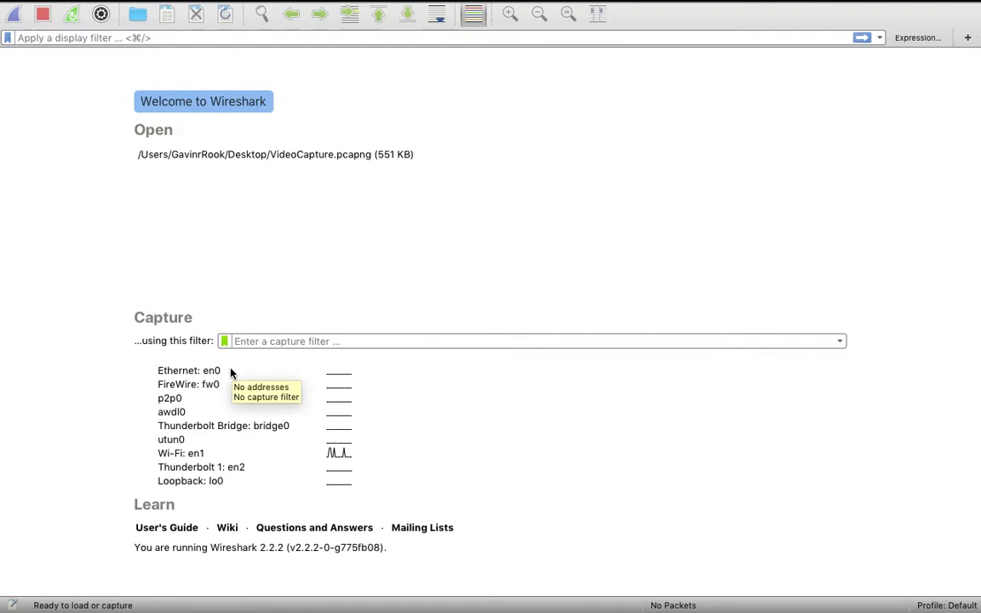
pyautogui.scroll(-4, 219, 414)
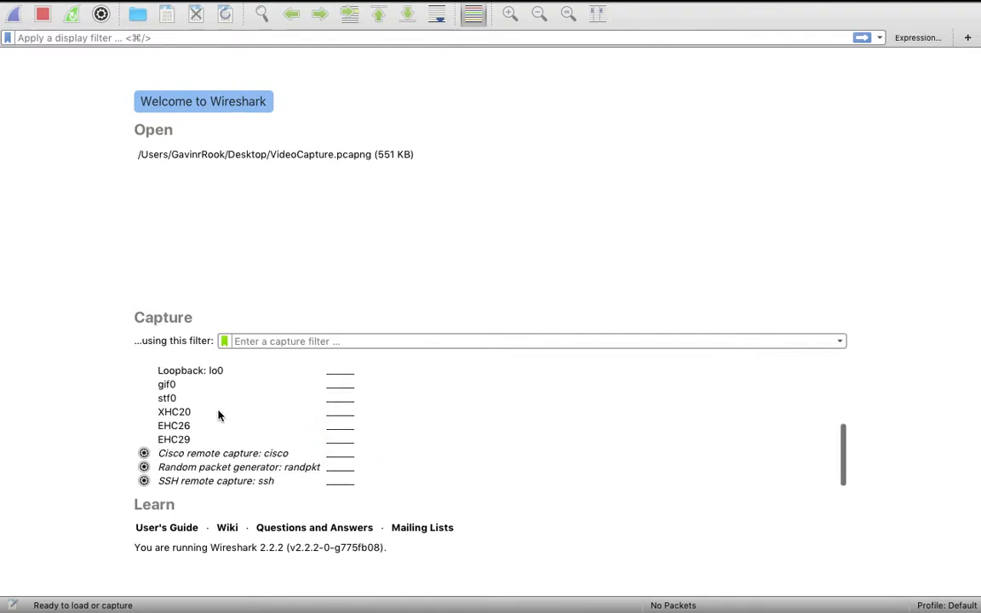
pyautogui.scroll(4, 219, 415)
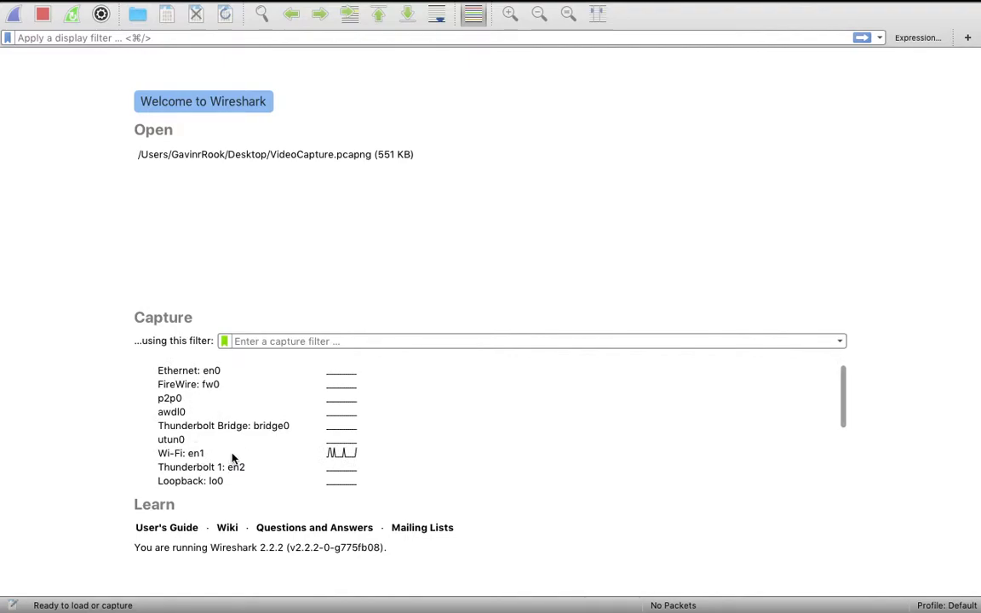
# Choose the Wi-Fi: en1 interface and start a live packet capture on it.
pyautogui.click(237, 455)
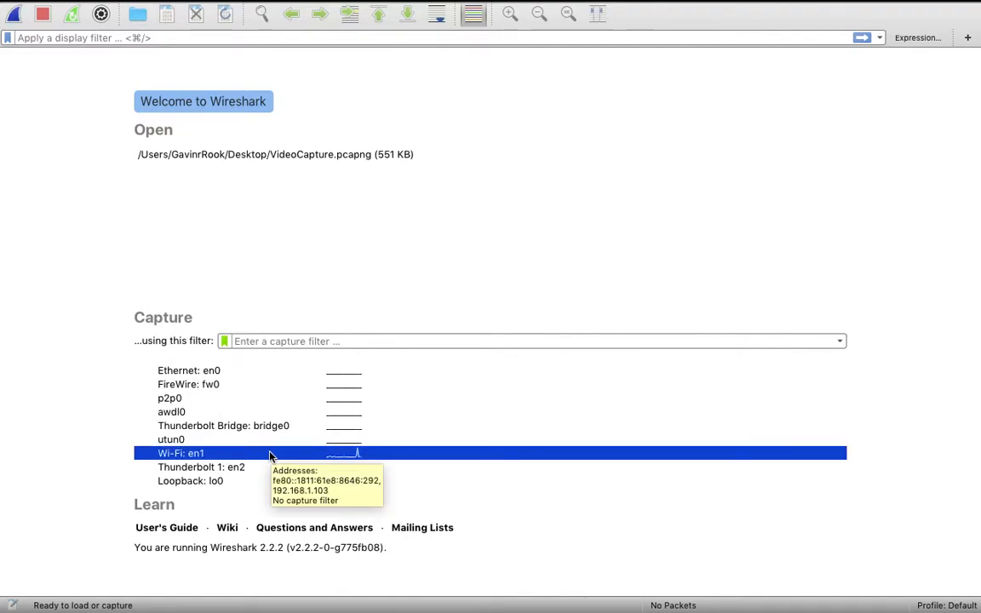
pyautogui.scroll(-5, 269, 456)
pyautogui.scroll(5, 269, 456)
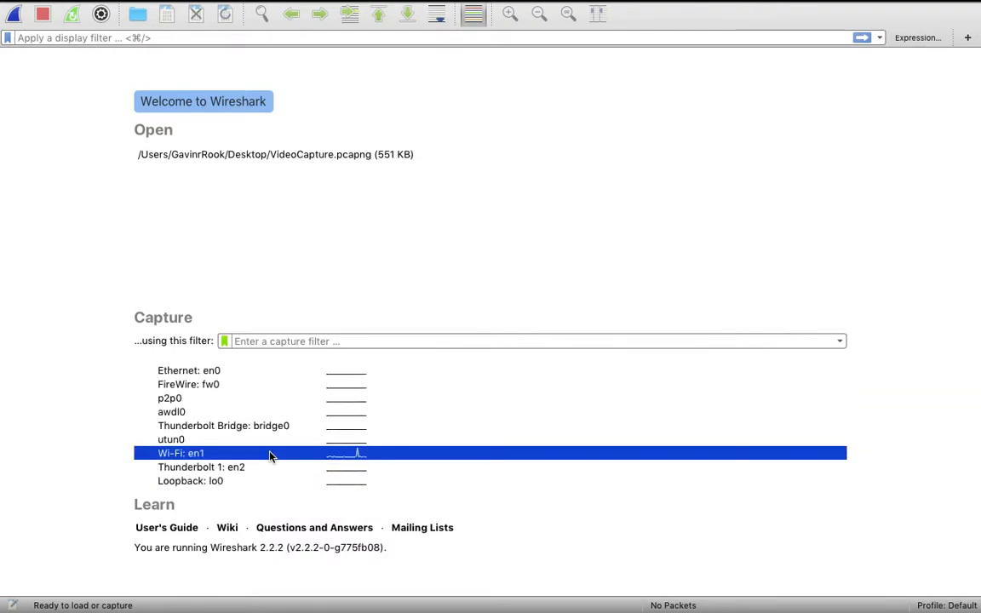
pyautogui.click(242, 374)
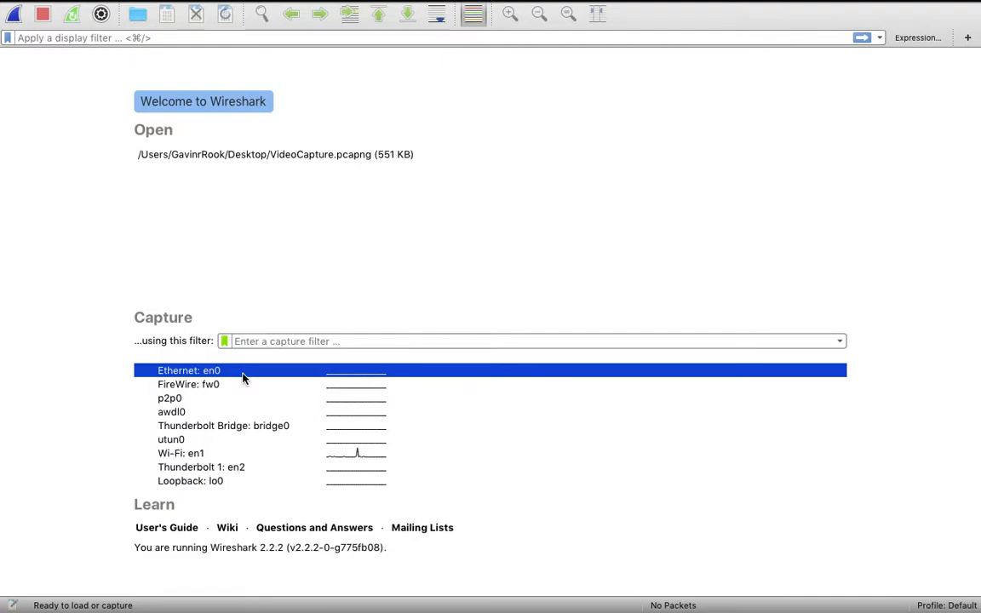
pyautogui.click(204, 455)
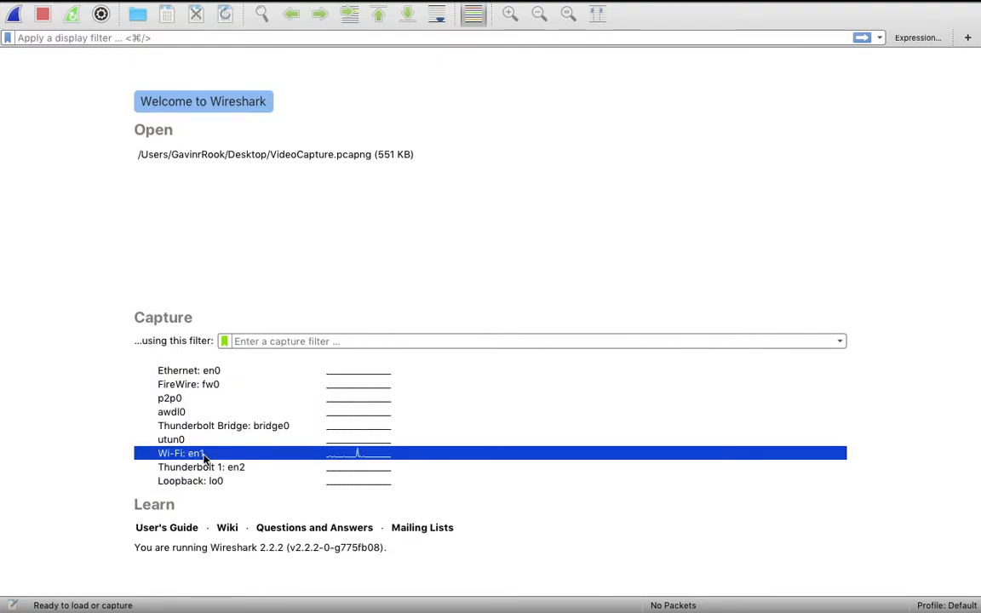
pyautogui.doubleClick(205, 456)
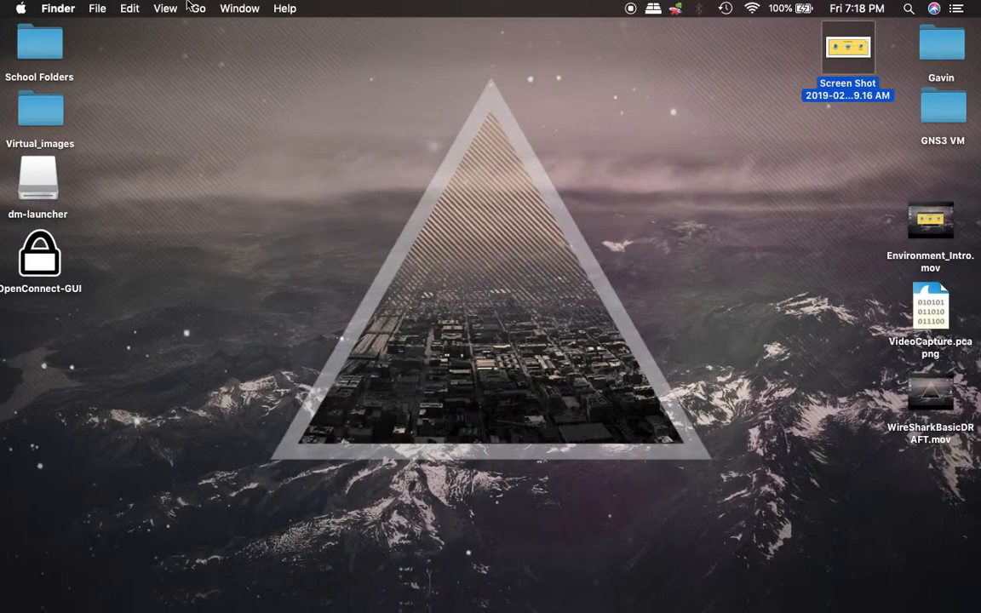
pyautogui.click(195, 7)
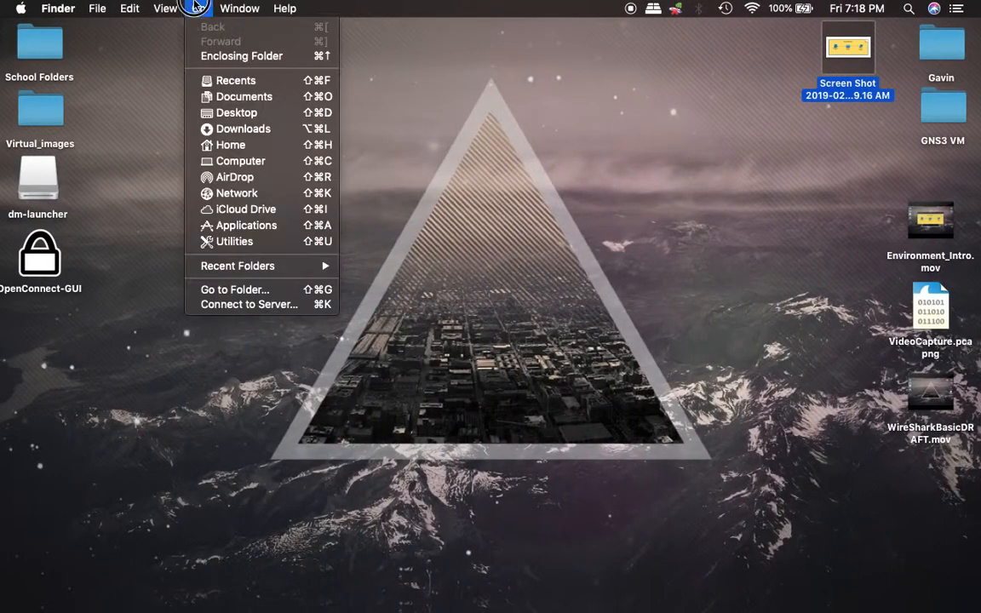
pyautogui.click(195, 8)
# Switch to Chrome and load the Raspberry Pi's web page at 192.168.1.102:80.
pyautogui.moveTo(640, 601)
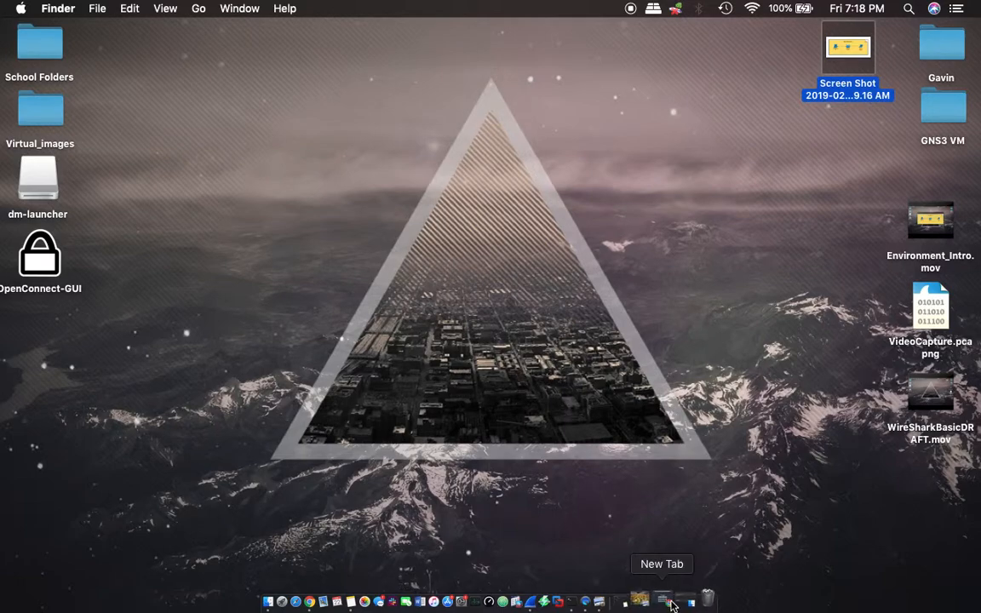
pyautogui.click(657, 601)
pyautogui.click(225, 65)
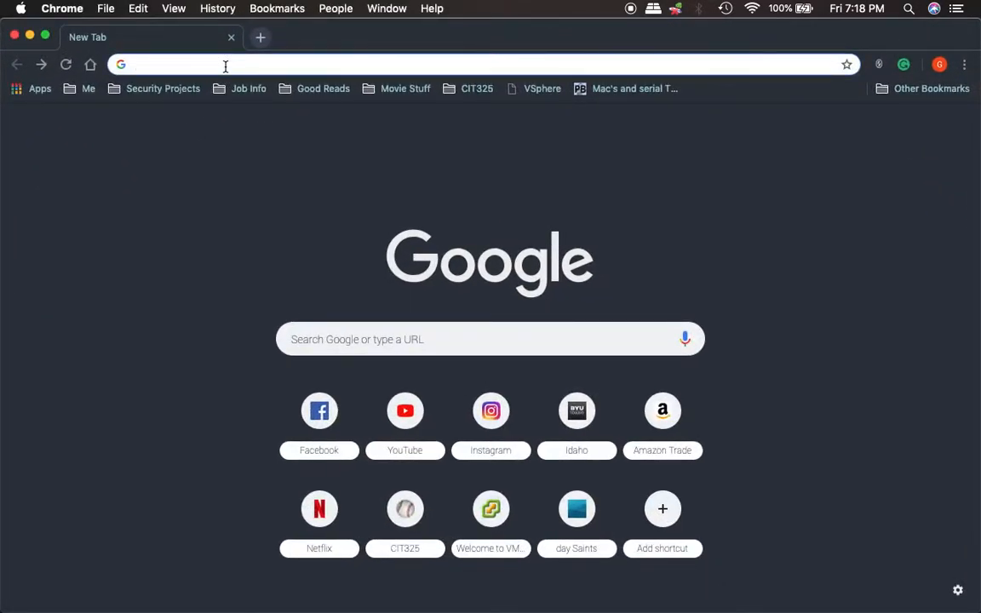
pyautogui.write('192.16')
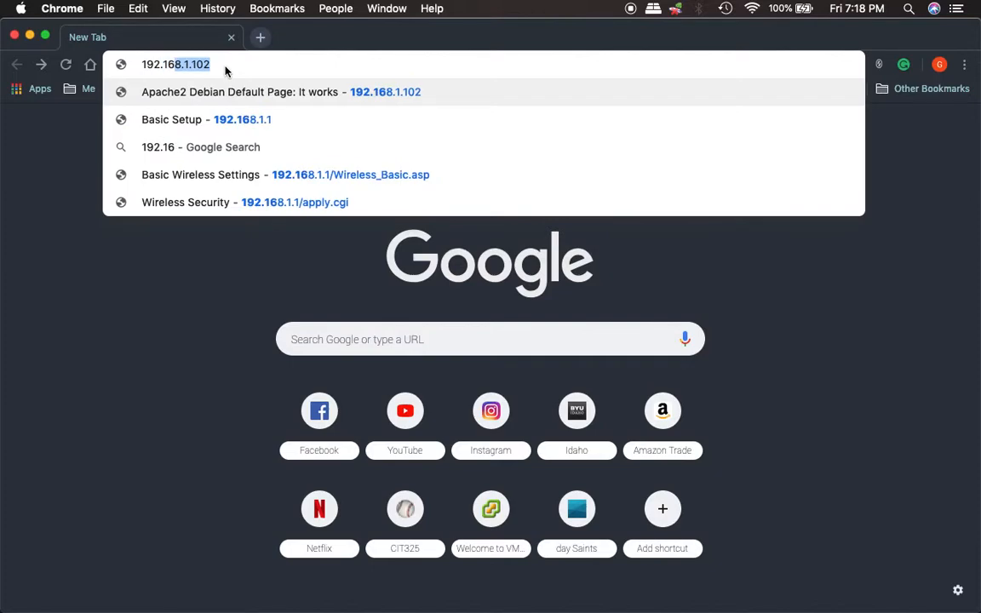
pyautogui.write('8.1.1')
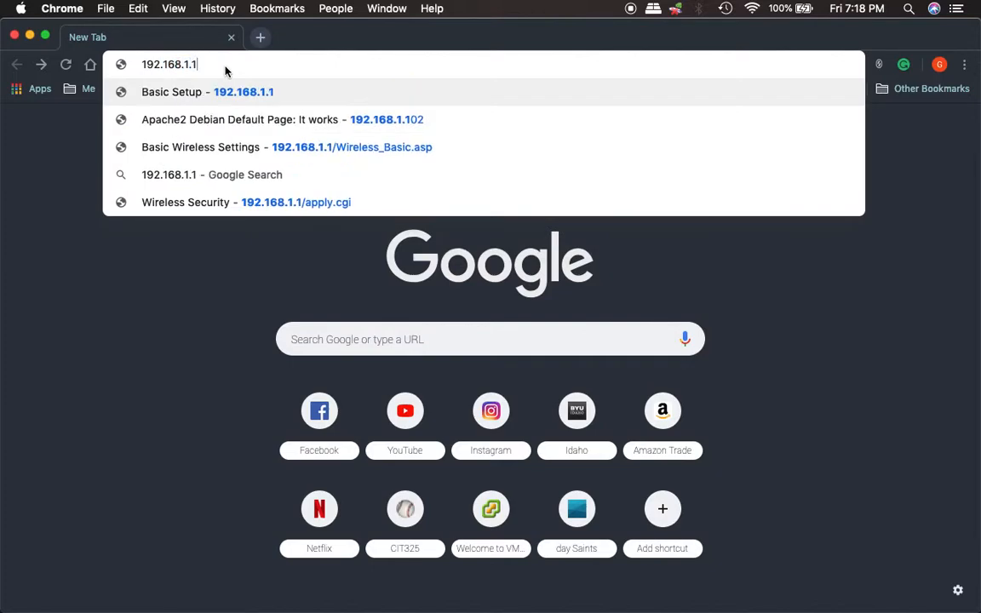
pyautogui.write('02:80')
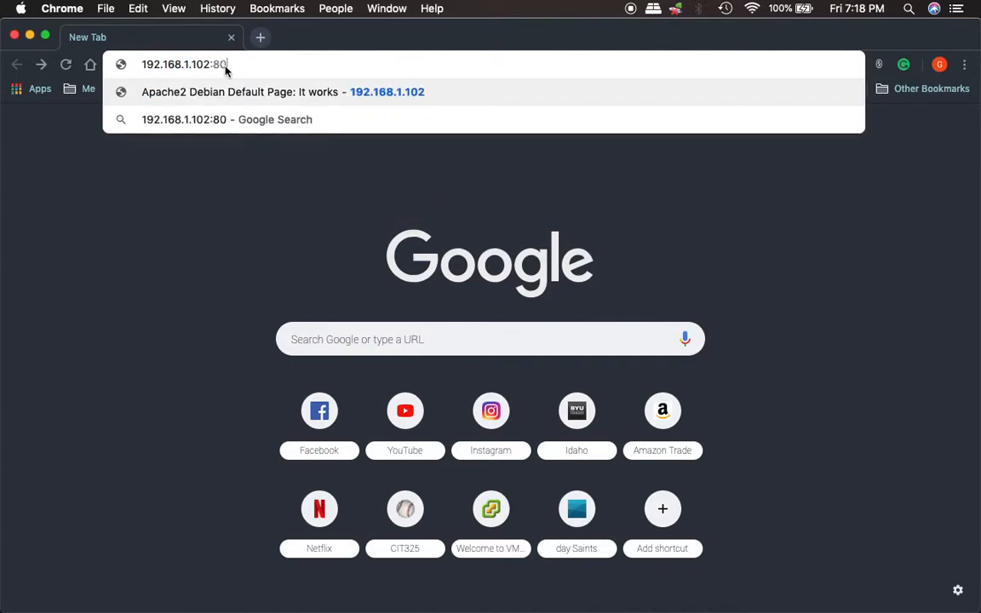
pyautogui.press('Return')
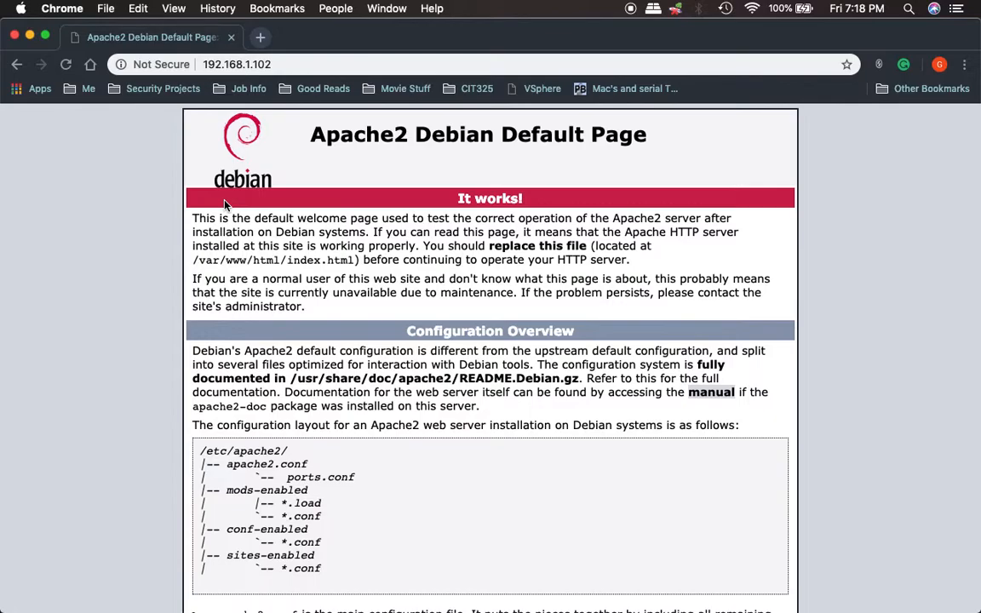
# Try the public_html link under Document Roots on the Apache2 default page and minimise the browser window.
pyautogui.scroll(-5, 302, 270)
pyautogui.scroll(-6, 302, 271)
pyautogui.doubleClick(299, 434)
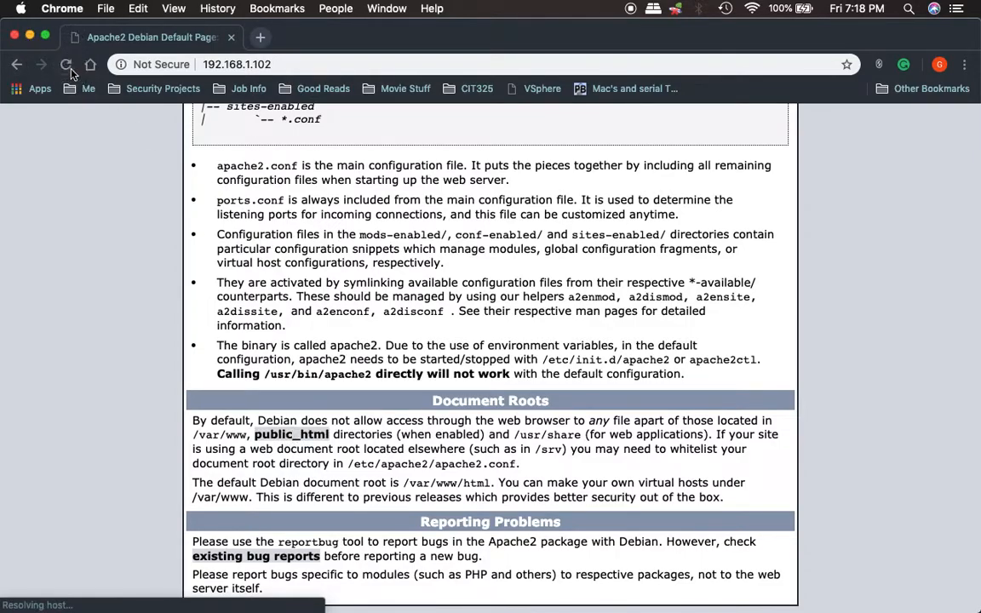
pyautogui.click(30, 35)
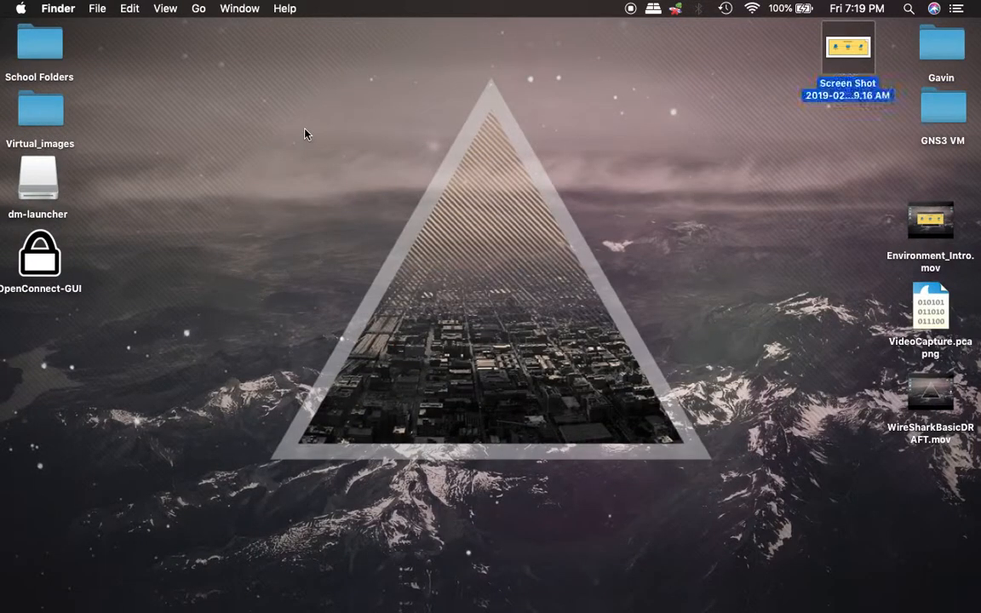
# Connect to the server smb://raspberrypi/share as registered user guest, entering the account password.
pyautogui.click(670, 601)
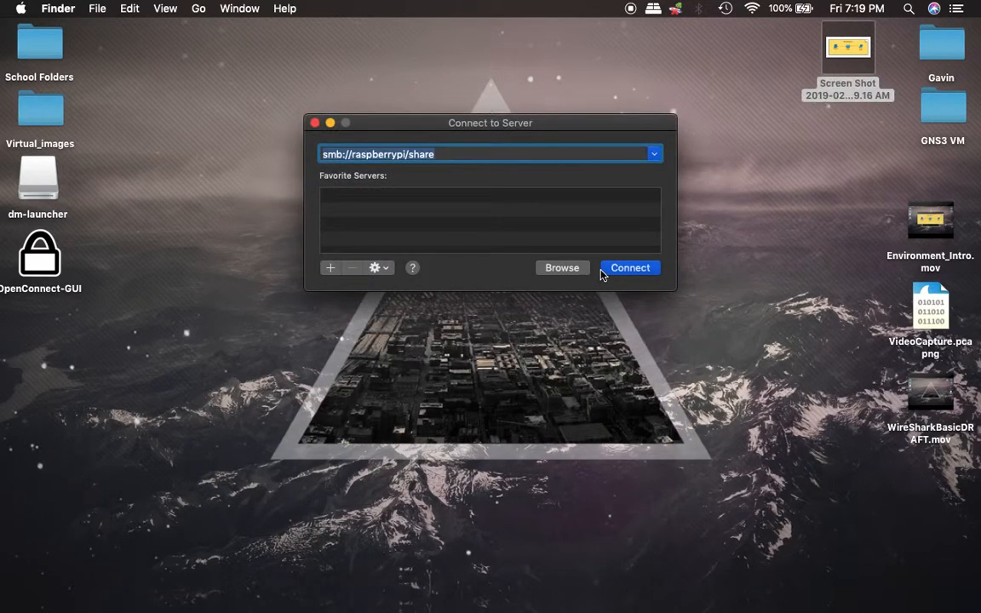
pyautogui.click(608, 269)
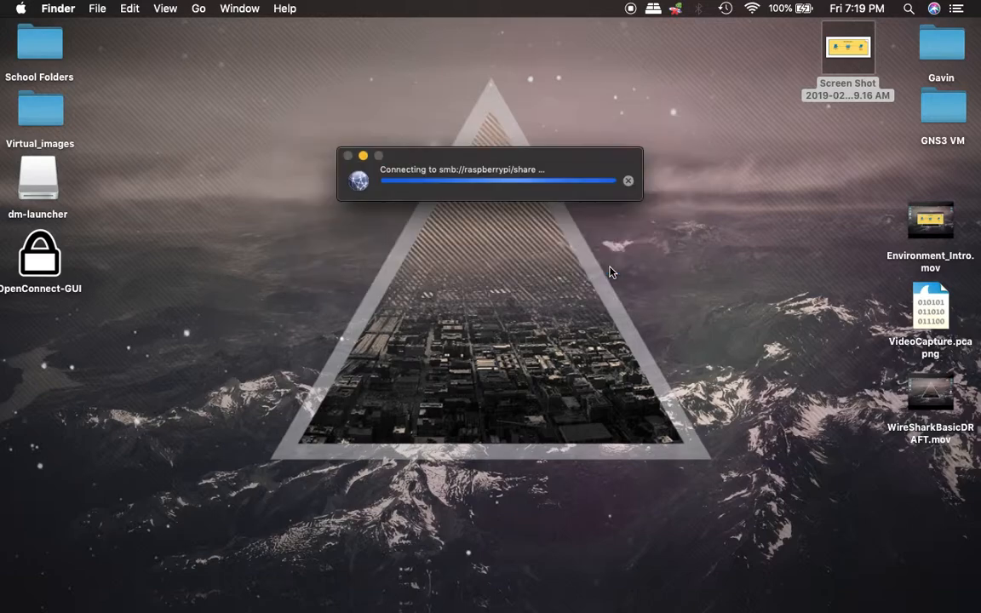
pyautogui.doubleClick(532, 230)
pyautogui.write('guest')
pyautogui.press('Tab')
pyautogui.write('********')
pyautogui.press('Return')
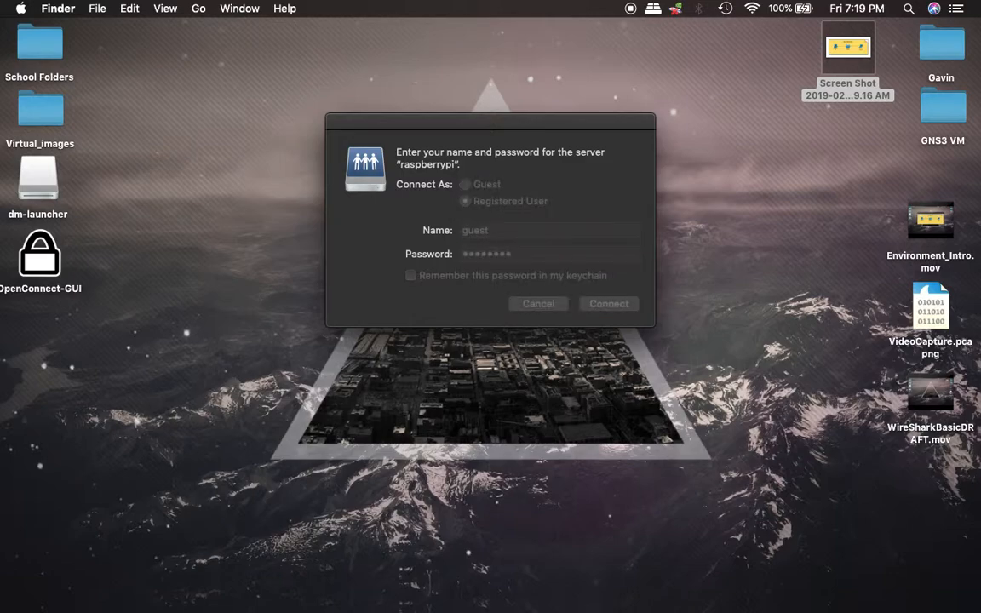
# Preview samba.jpeg and SampleVideo_1280x720_30mb.mp4 in the share folder, returning to samba.jpeg.
pyautogui.click(409, 111)
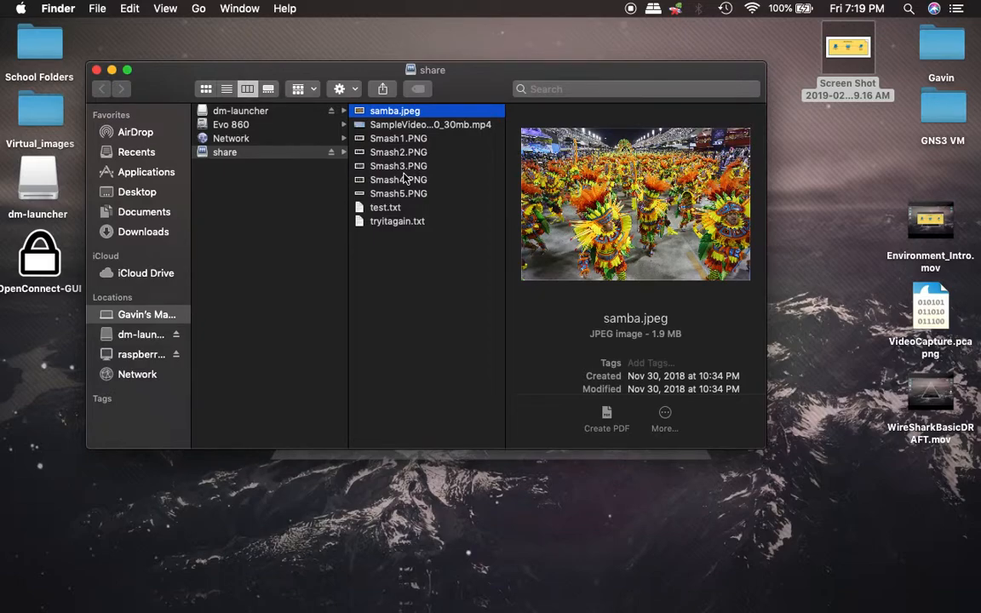
pyautogui.click(405, 125)
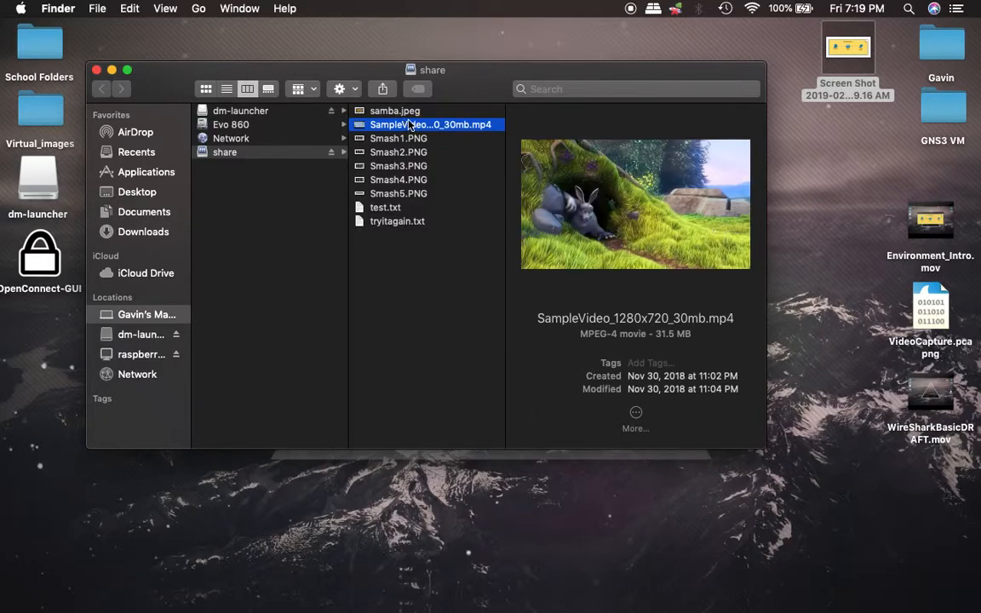
pyautogui.click(408, 113)
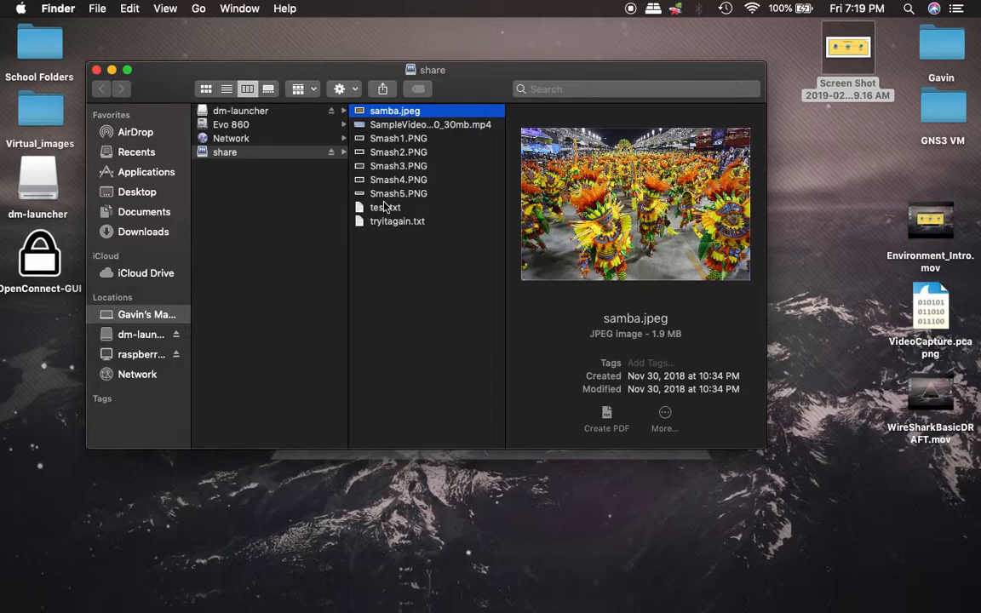
# Switch back to Wireshark, review the captured packets through to the latest ones, and stop the live capture.
pyautogui.hotkey('ctrl', 'Right')
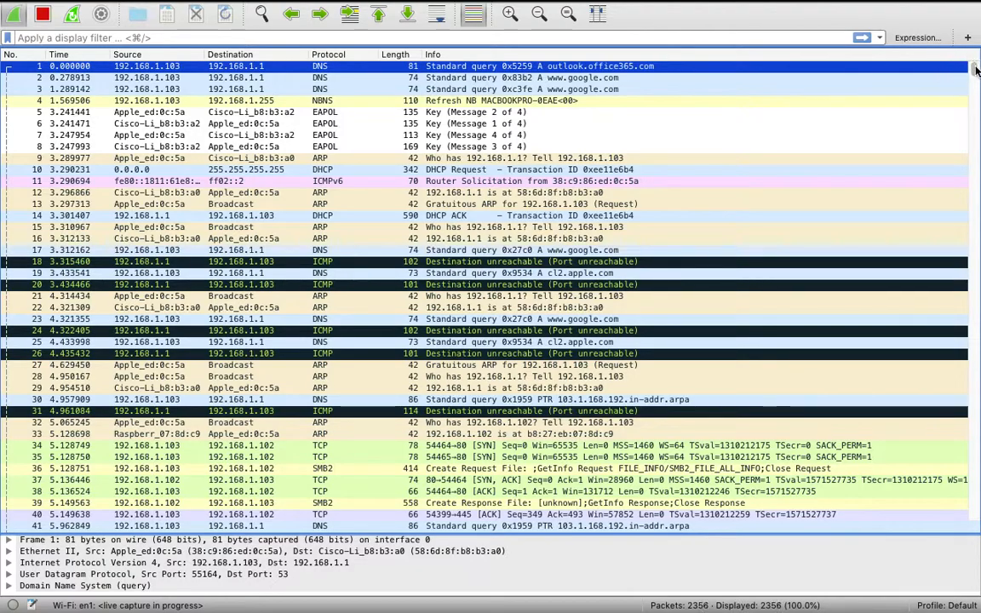
pyautogui.moveTo(976, 70); pyautogui.dragTo(971, 545)
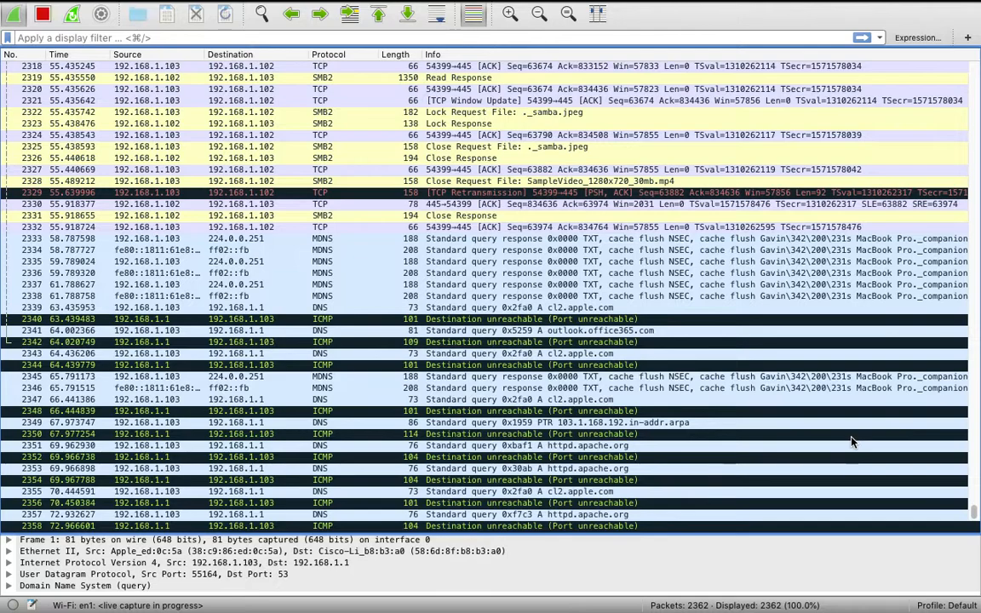
pyautogui.scroll(-2, 851, 440)
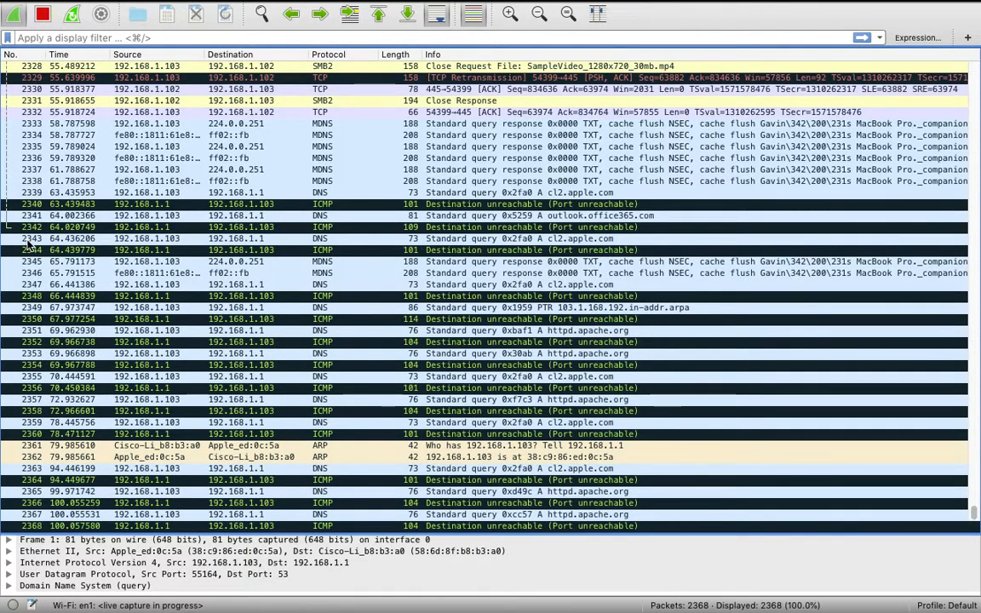
pyautogui.click(43, 13)
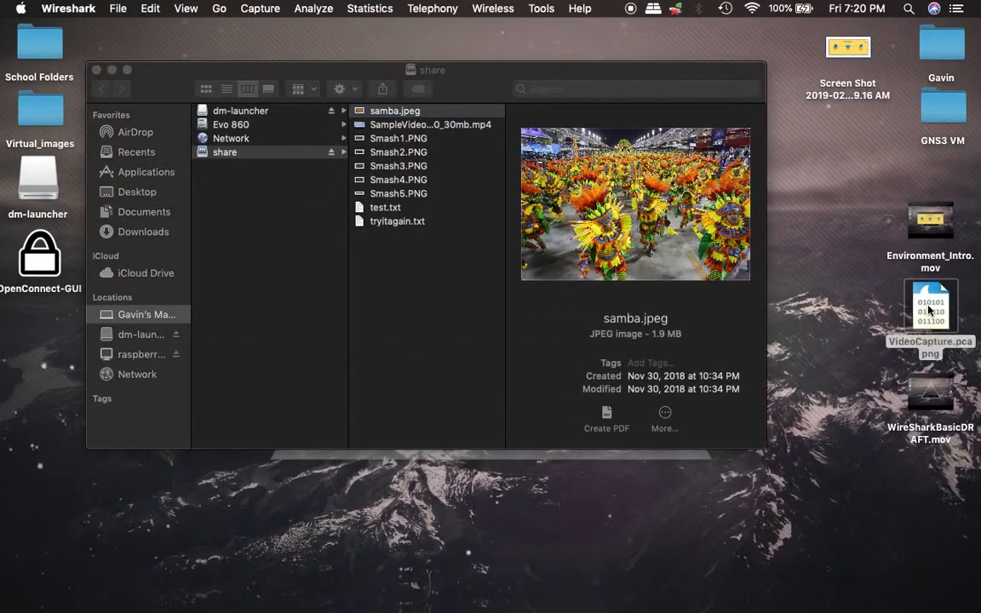
# Open the VideoCapture.pcapng file from the desktop, continuing without saving the captured packets.
pyautogui.doubleClick(928, 310)
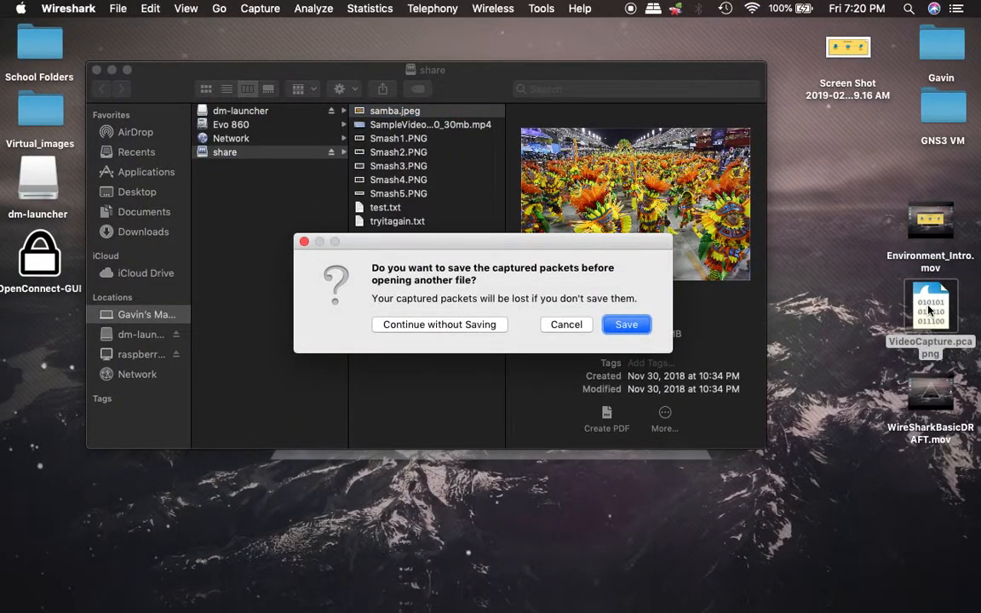
pyautogui.click(437, 326)
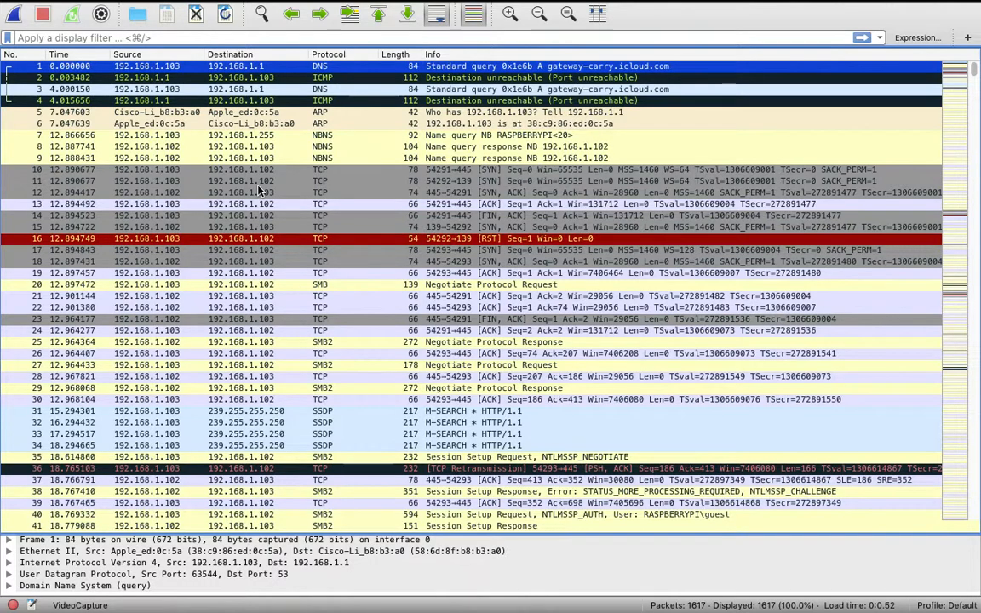
# Look through the display filter suggestions for "ip" and clear the filter text.
pyautogui.click(140, 35)
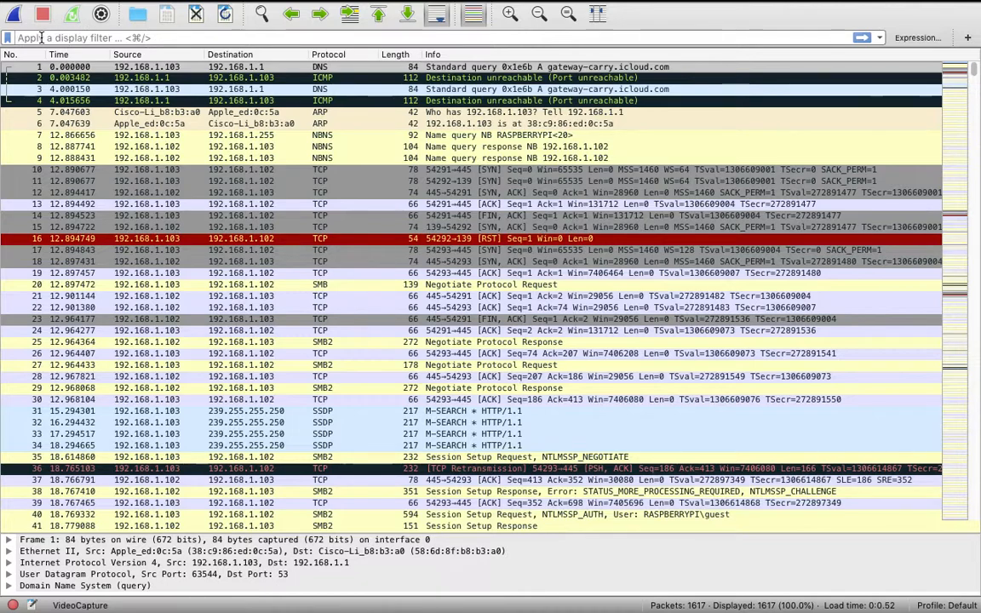
pyautogui.write('ip')
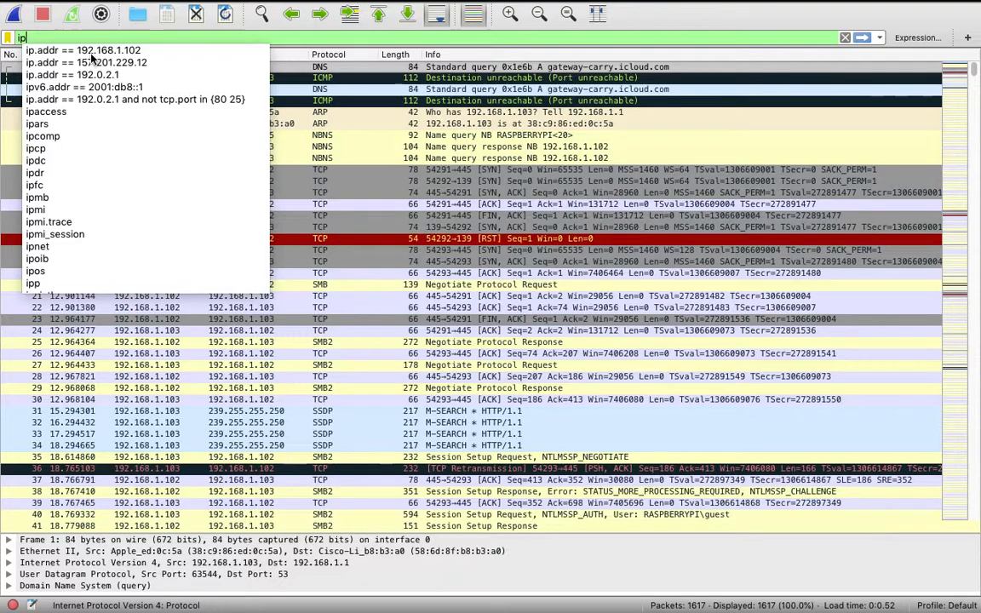
pyautogui.scroll(-5, 153, 169)
pyautogui.scroll(5, 153, 171)
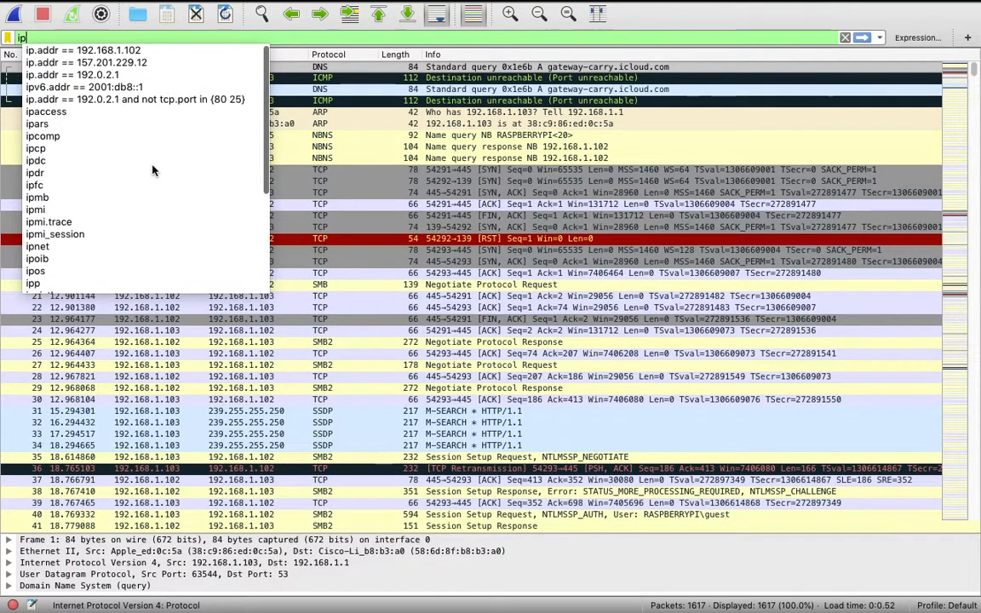
pyautogui.scroll(-5, 153, 170)
pyautogui.scroll(1, 153, 170)
pyautogui.scroll(4, 153, 170)
pyautogui.press('BackSpace')
pyautogui.press('BackSpace')
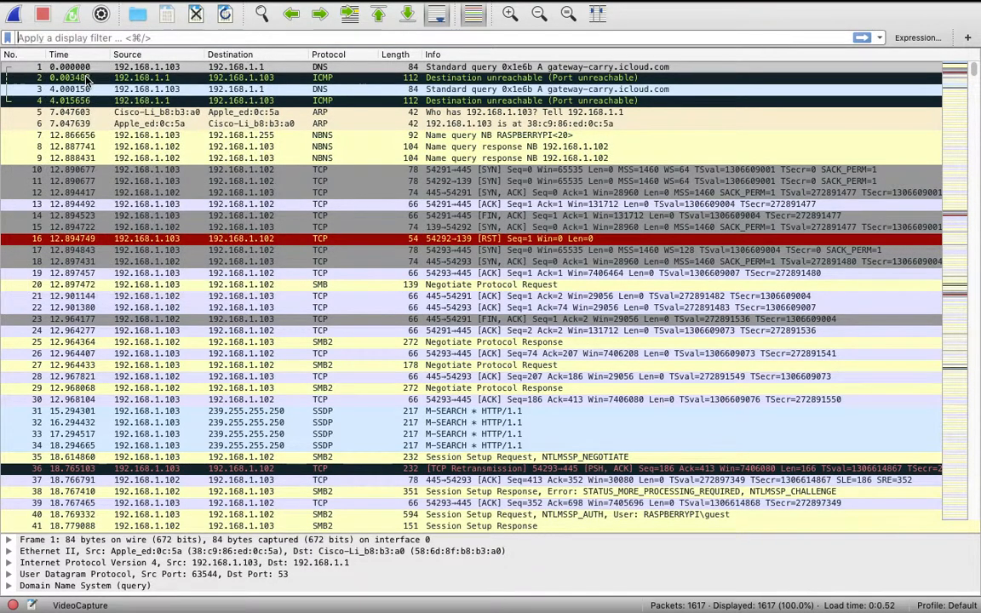
# Filter the packet list by http and open the GET / HTTP/1.1 packet in its own window.
pyautogui.write('http')
pyautogui.press('Return')
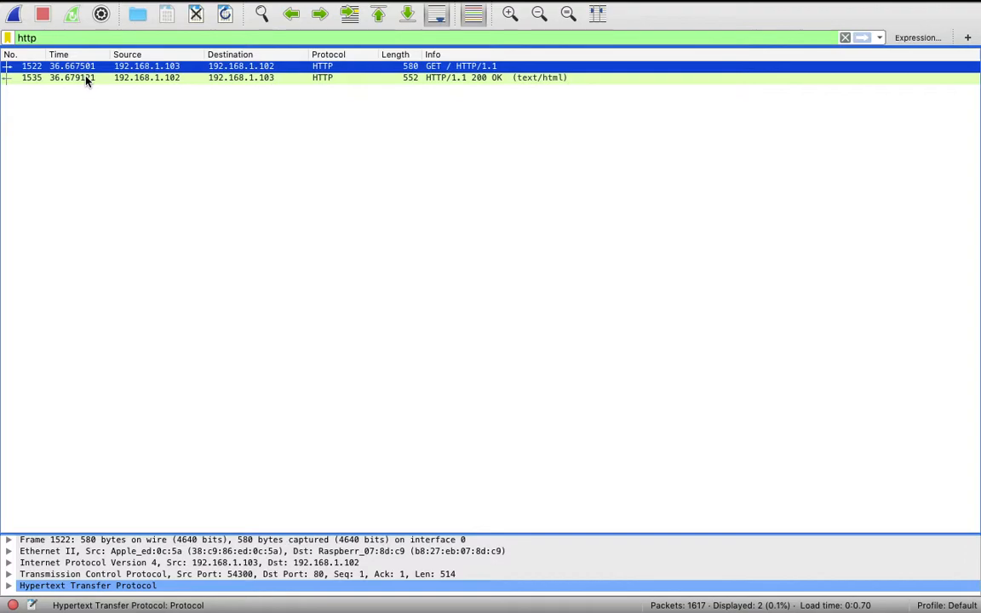
pyautogui.click(374, 70)
pyautogui.doubleClick(375, 70)
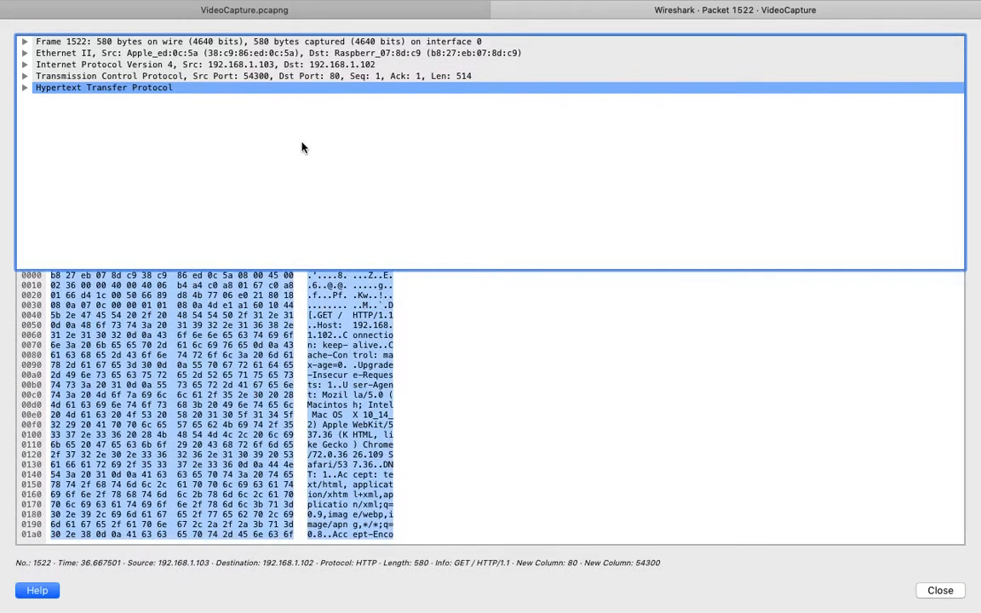
# Examine the raw bytes of packet 1522, highlighting individual fields such as the request line and the Connection header.
pyautogui.click(197, 376)
pyautogui.scroll(-5, 196, 380)
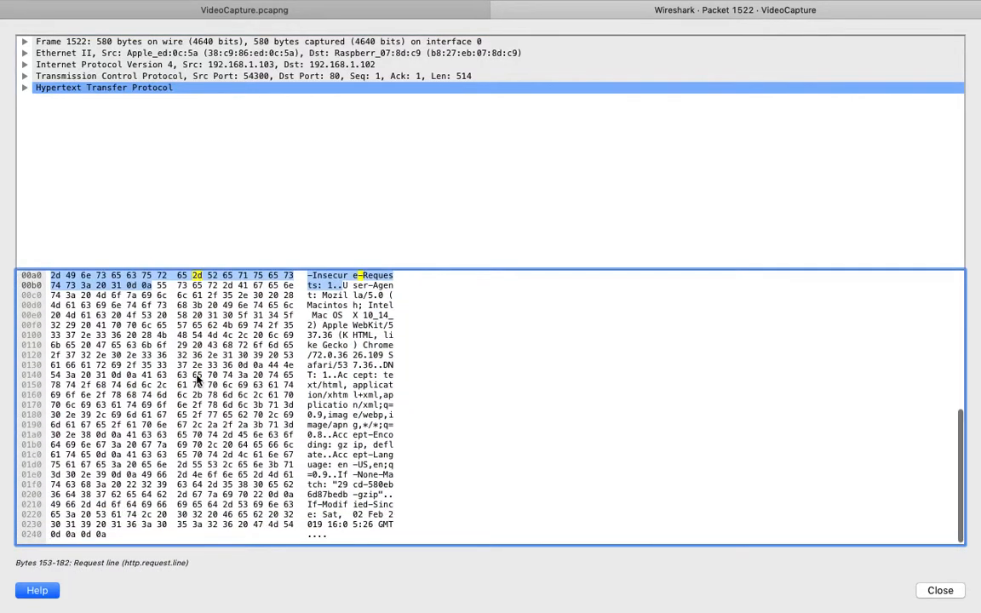
pyautogui.scroll(5, 197, 376)
pyautogui.click(356, 334)
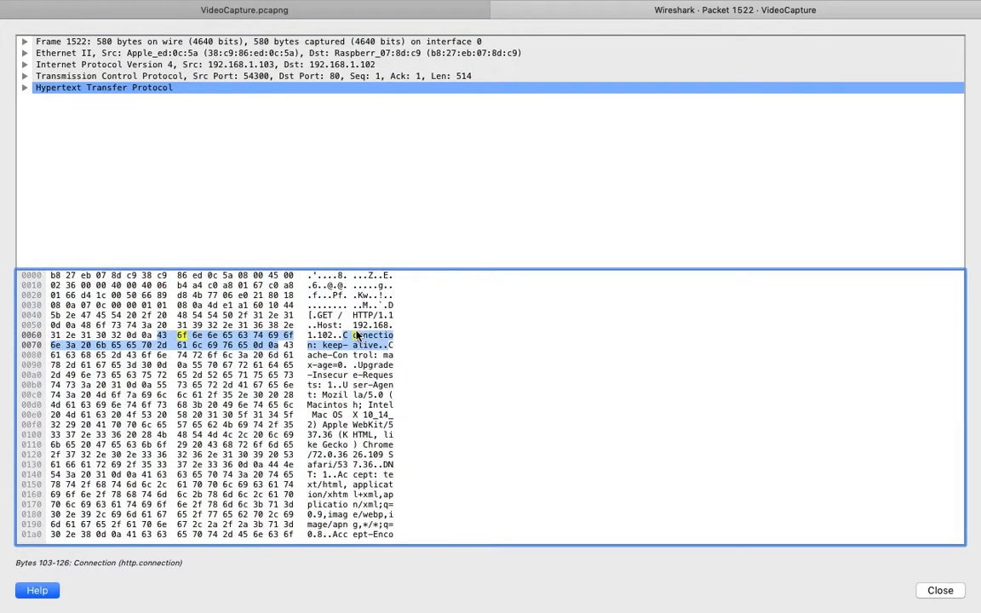
pyautogui.click(83, 276)
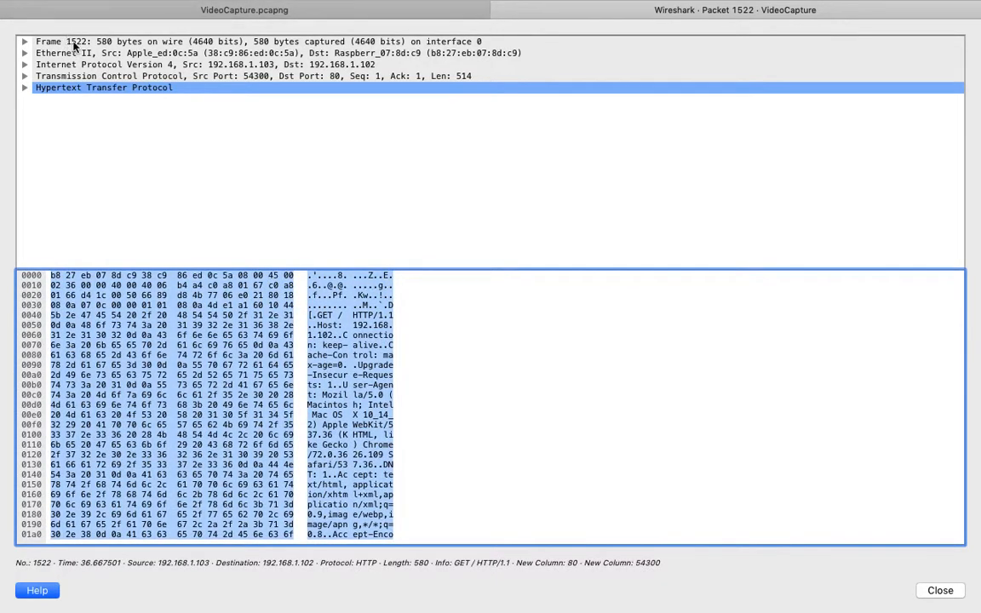
# Go through the protocol layers of packet 1522 from Frame to Hypertext Transfer Protocol and back to Ethernet II, comparing their bytes.
pyautogui.click(75, 45)
pyautogui.press('Down')
pyautogui.press('Down')
pyautogui.press('Down')
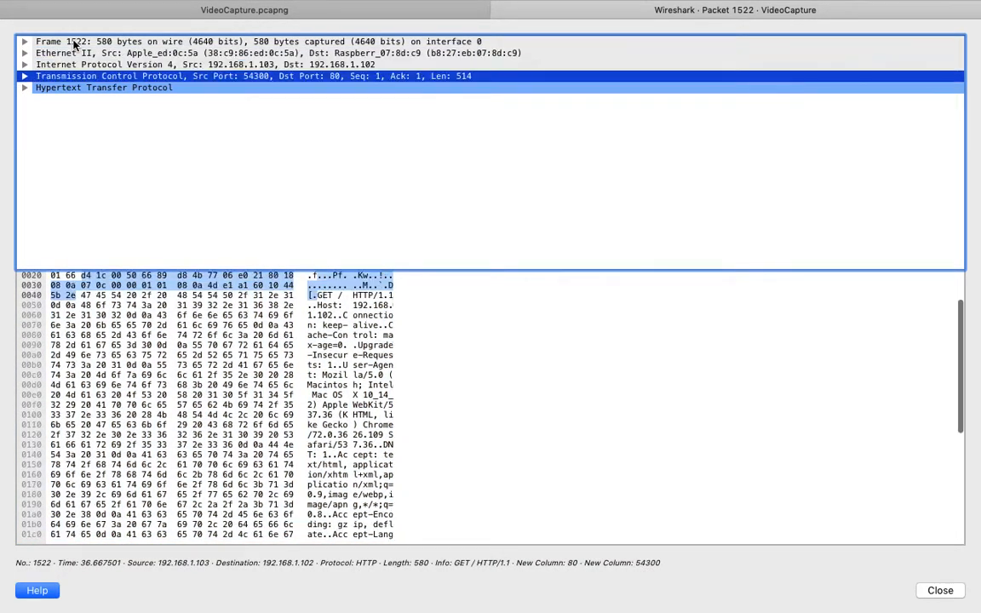
pyautogui.press('Down')
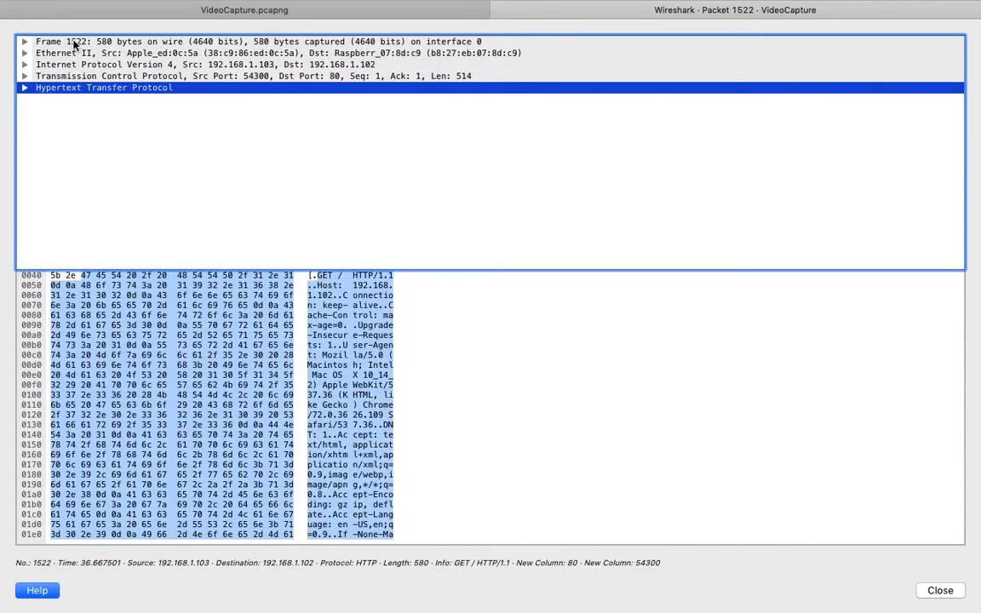
pyautogui.click(294, 294)
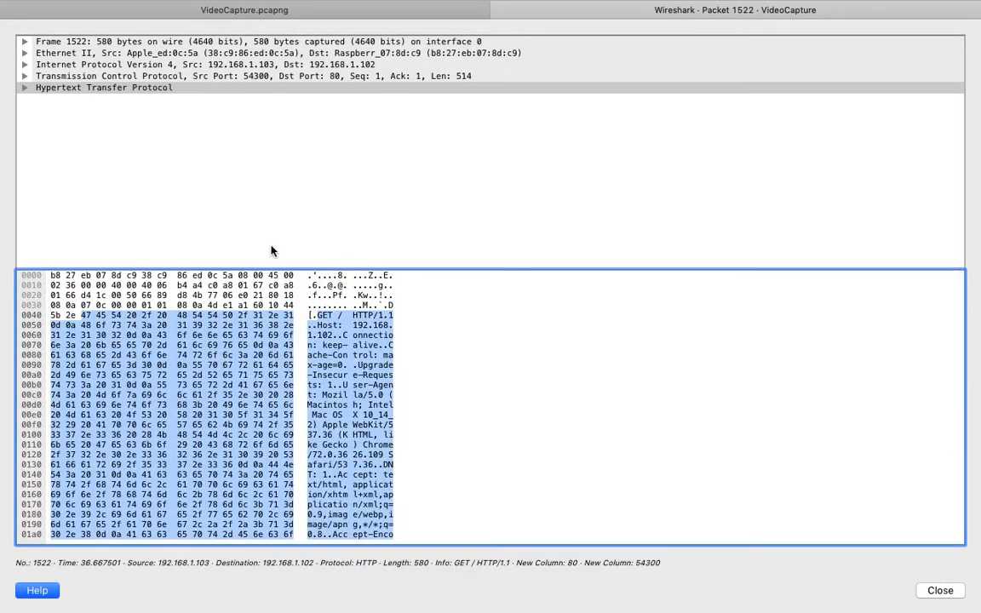
pyautogui.click(87, 89)
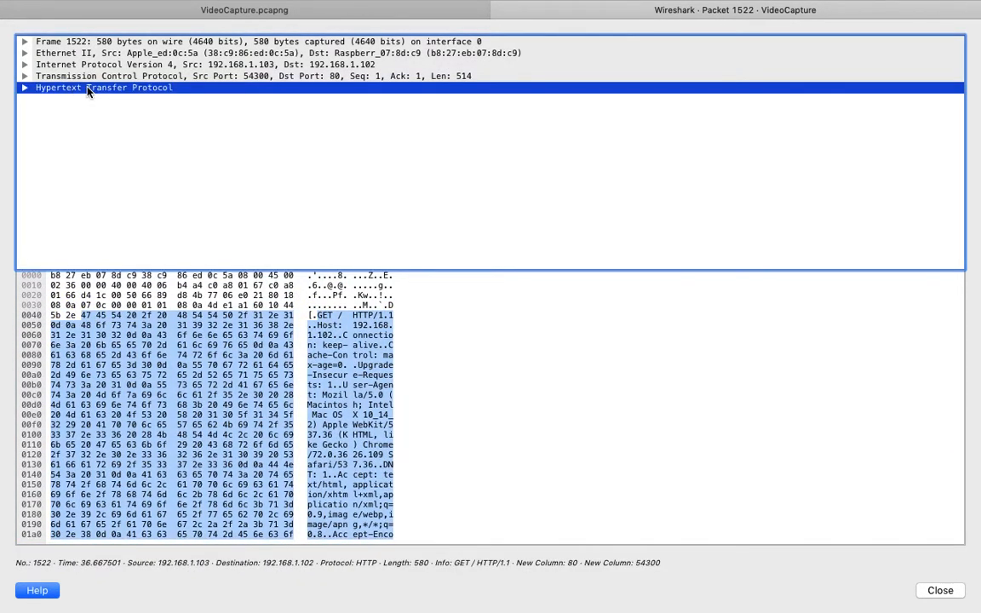
pyautogui.press('Up')
pyautogui.press('Up')
pyautogui.press('Up')
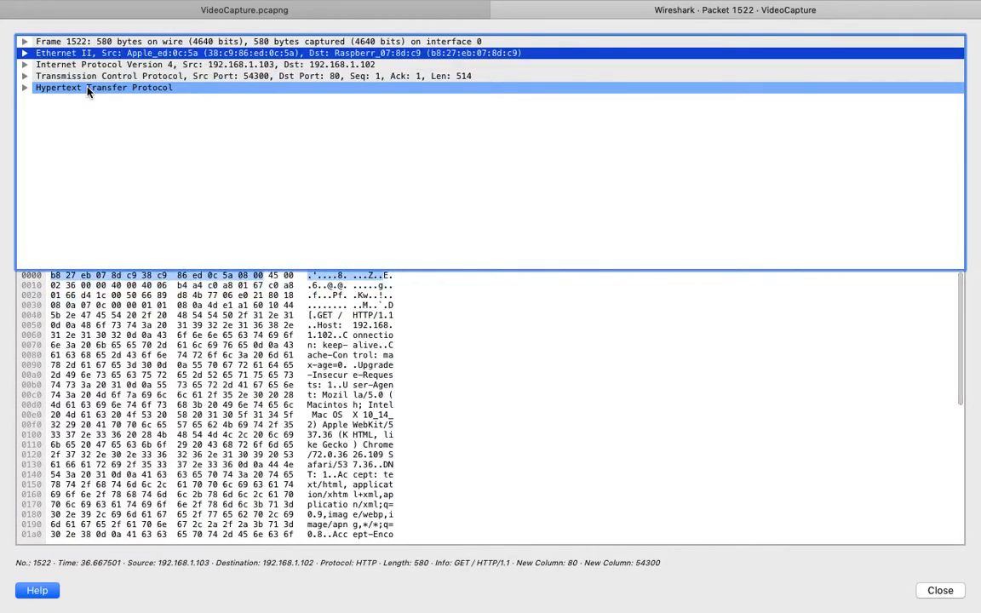
# Expand the Ethernet II layer and inspect its destination and source addresses.
pyautogui.click(26, 53)
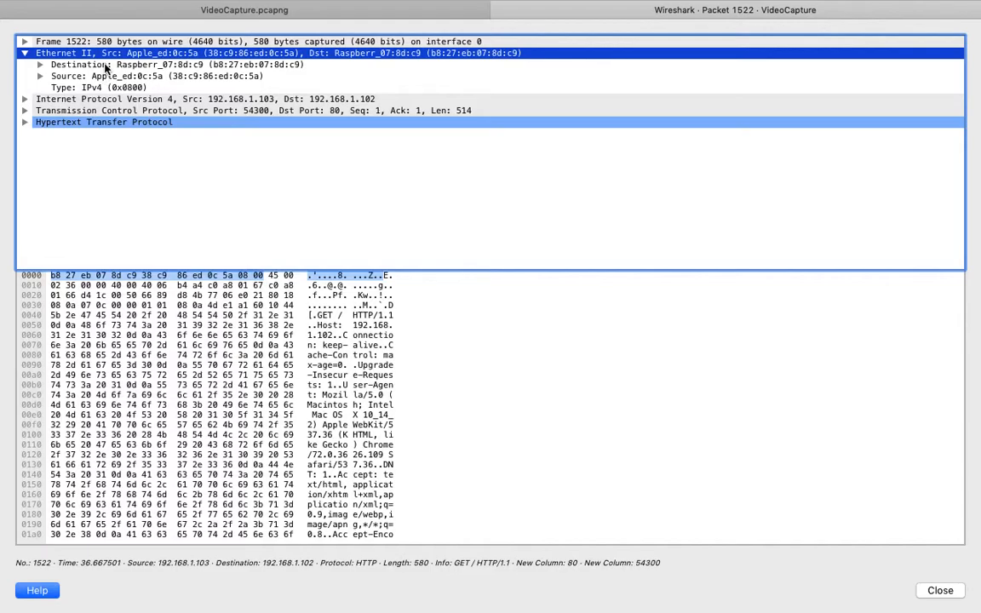
pyautogui.click(137, 65)
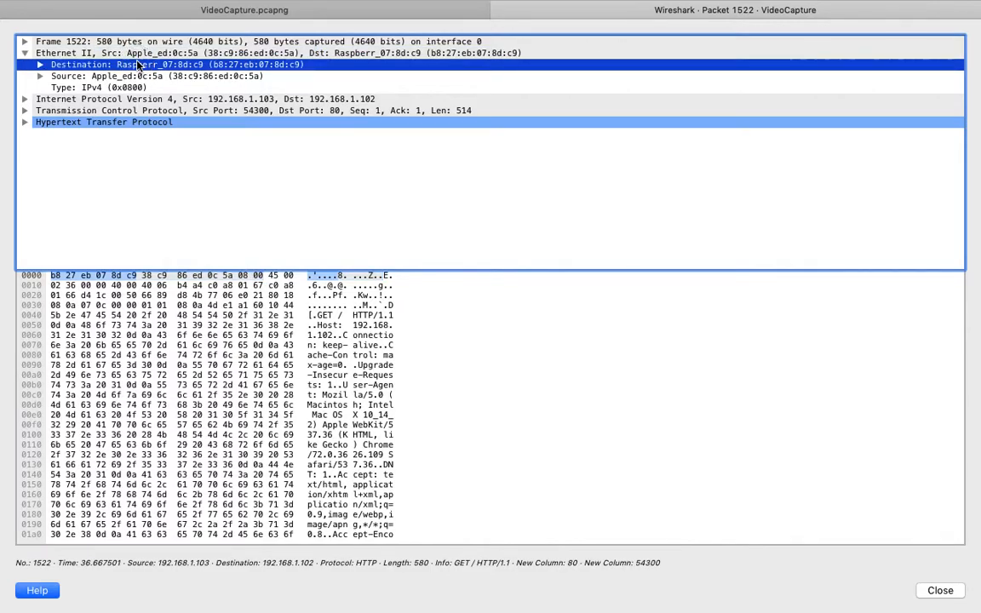
pyautogui.press('Down')
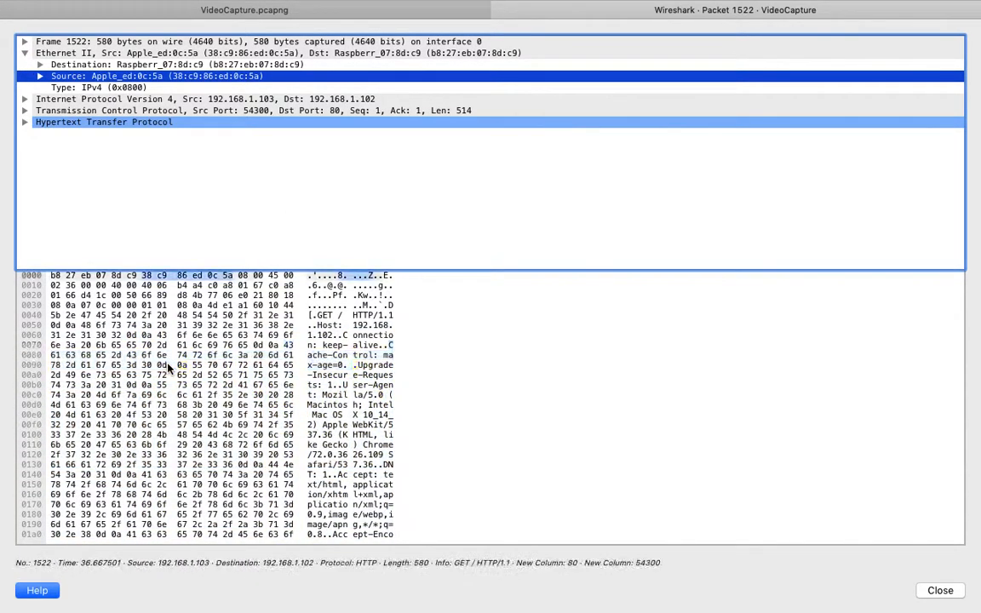
# Return to the VideoCapture.pcapng packet list, follow the HTTP stream of packet 1522, and look through its contents.
pyautogui.click(313, 14)
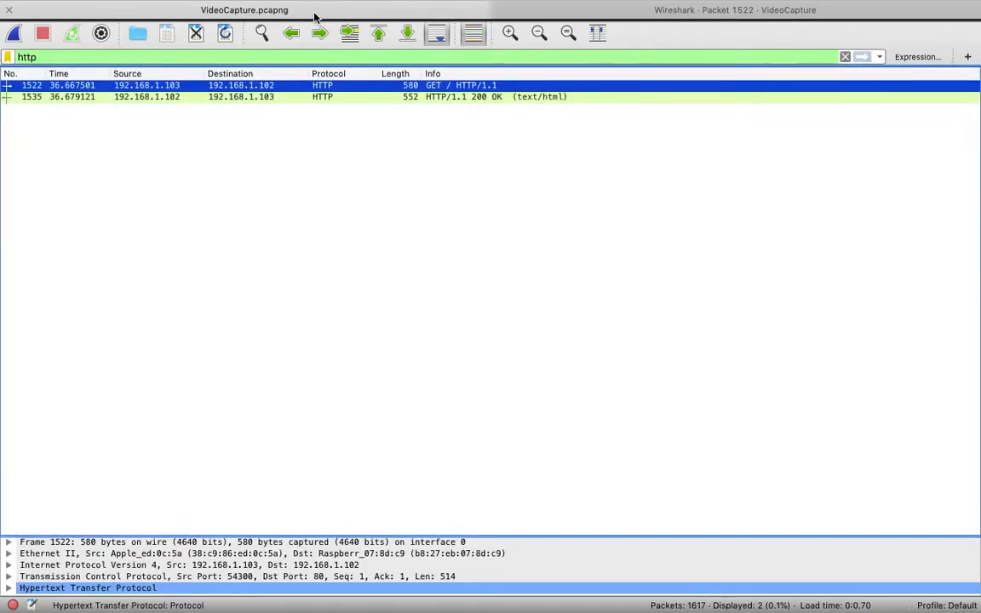
pyautogui.rightClick(302, 91)
pyautogui.moveTo(380, 281)
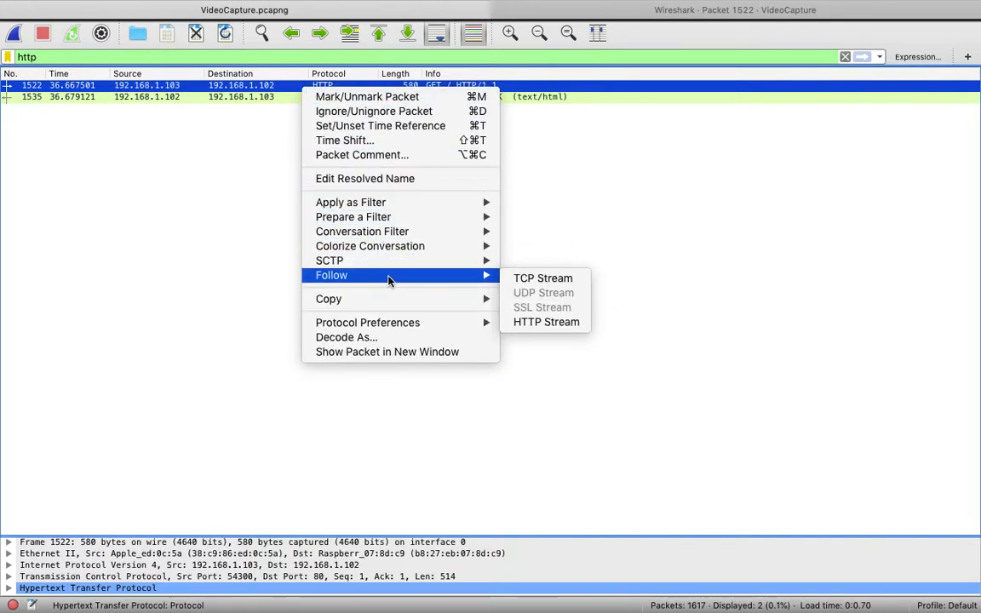
pyautogui.click(543, 323)
pyautogui.scroll(-20, 417, 332)
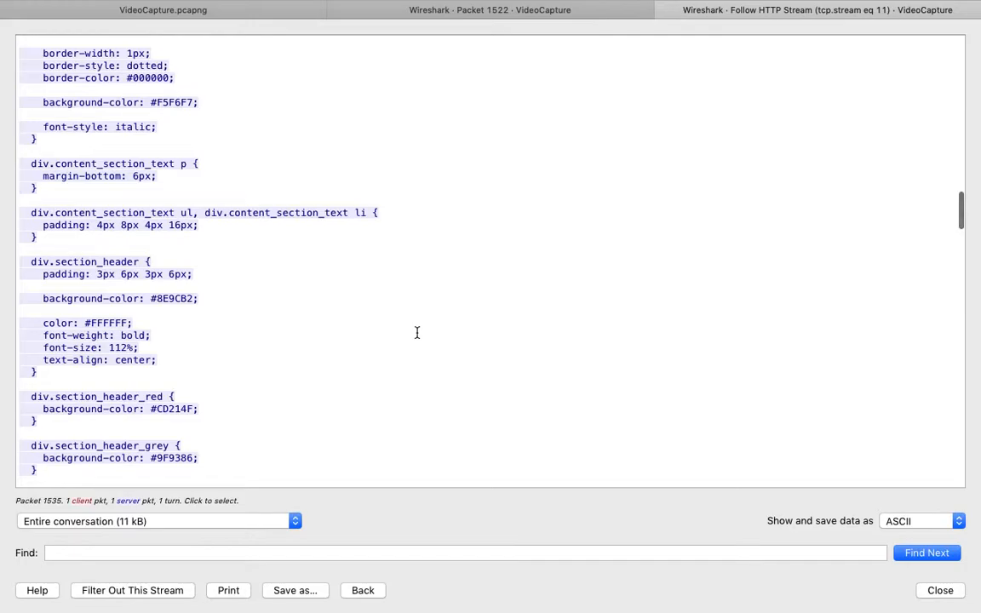
# Switch to Chrome and restore the minimised Apache2 Debian Default Page, viewing it from its beginning.
pyautogui.hotkey('ctrl', 'Left')
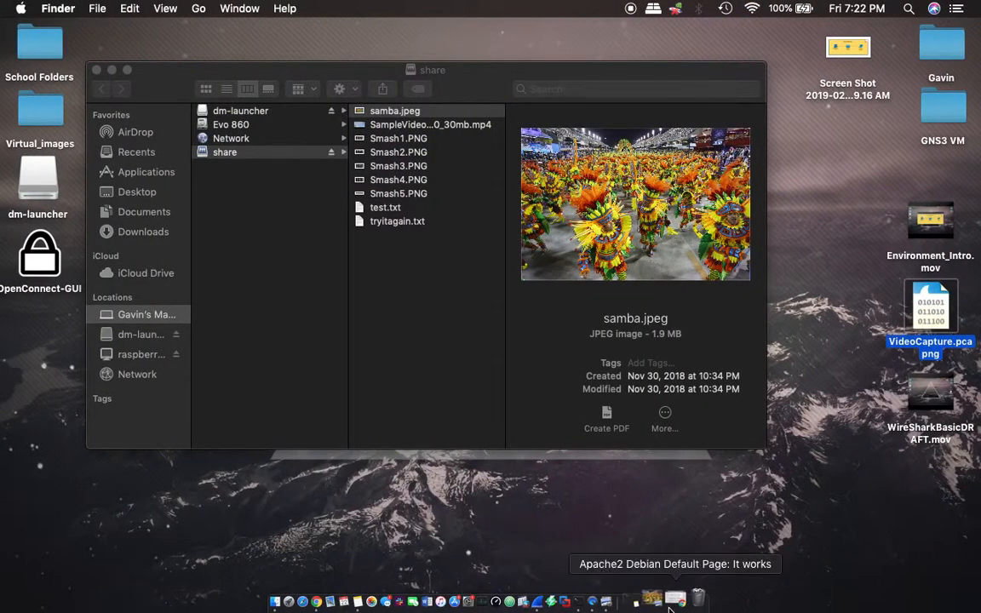
pyautogui.click(638, 601)
pyautogui.scroll(10, 278, 286)
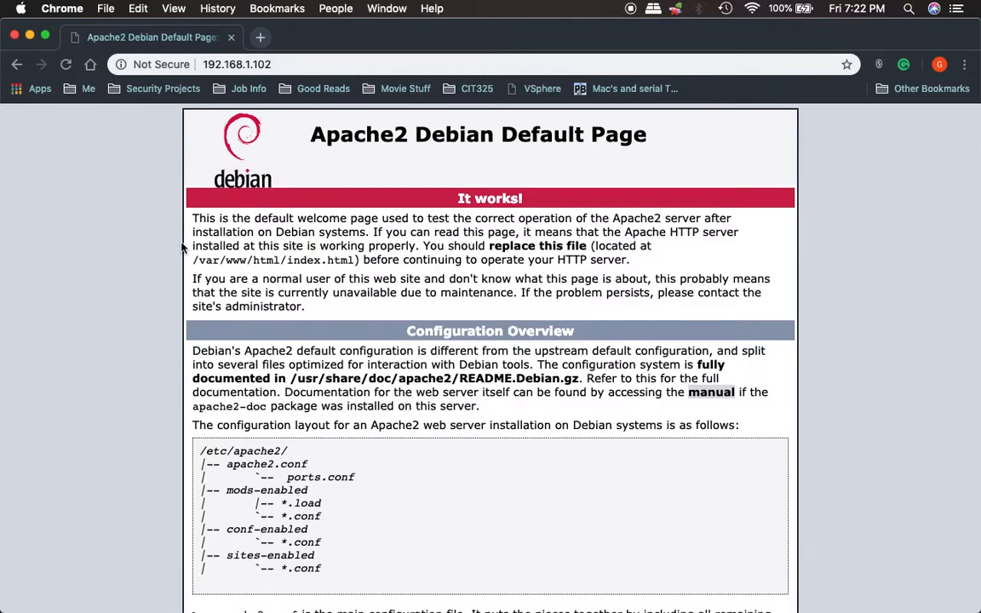
# Switch to Wireshark, select the HTML code from the DOCTYPE line through the first style rule, and compare it with the web page.
pyautogui.hotkey('ctrl', 'Right')
pyautogui.scroll(15, 173, 195)
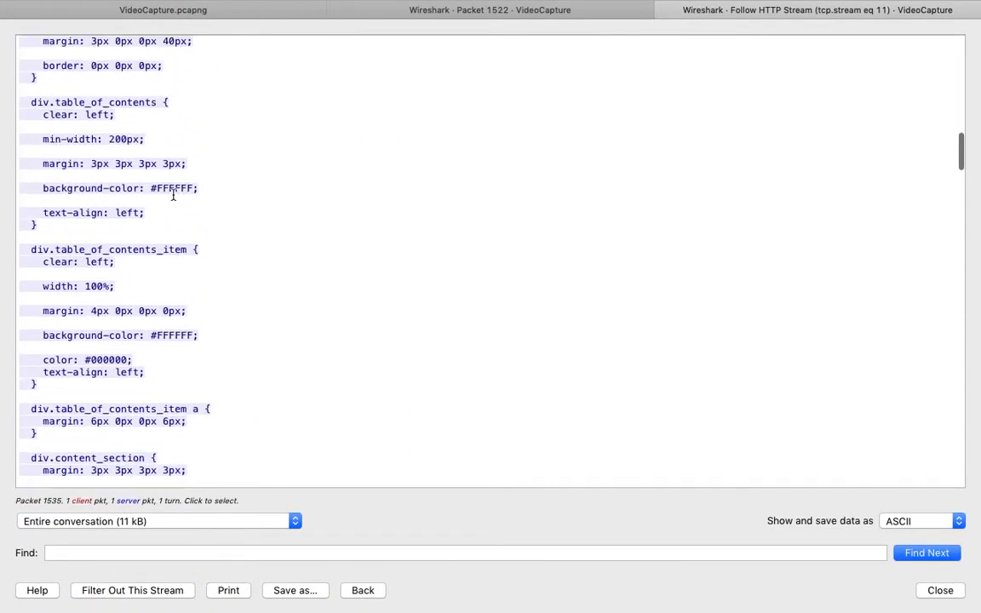
pyautogui.scroll(15, 173, 195)
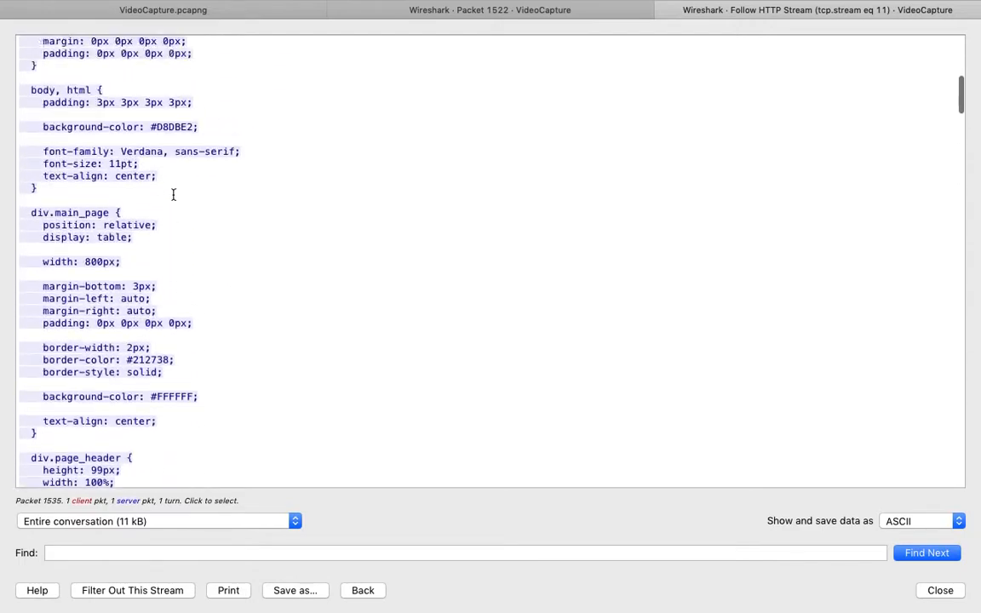
pyautogui.scroll(5, 173, 195)
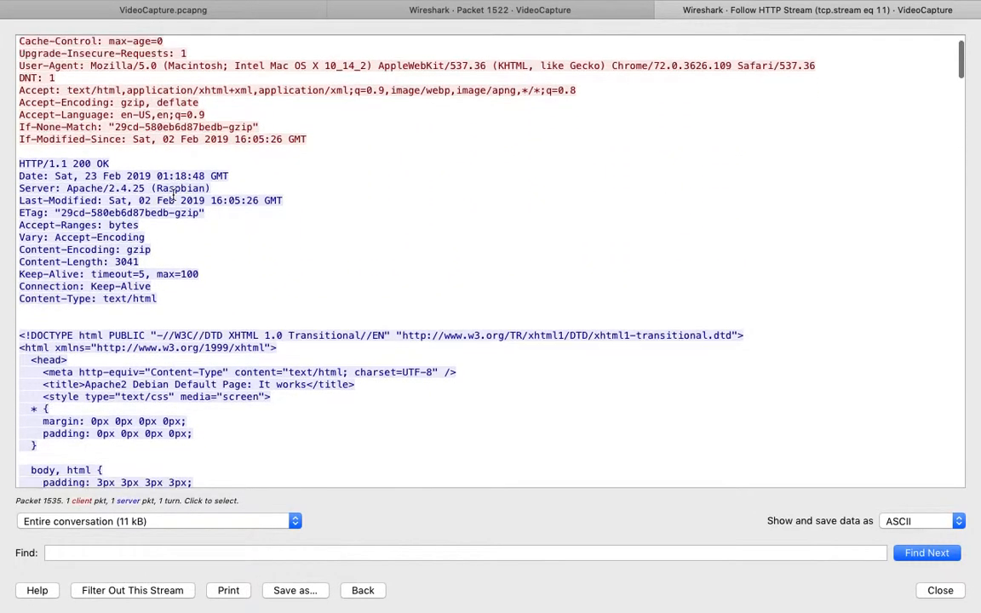
pyautogui.moveTo(19, 324); pyautogui.dragTo(309, 441)
pyautogui.hotkey('ctrl', 'Left')
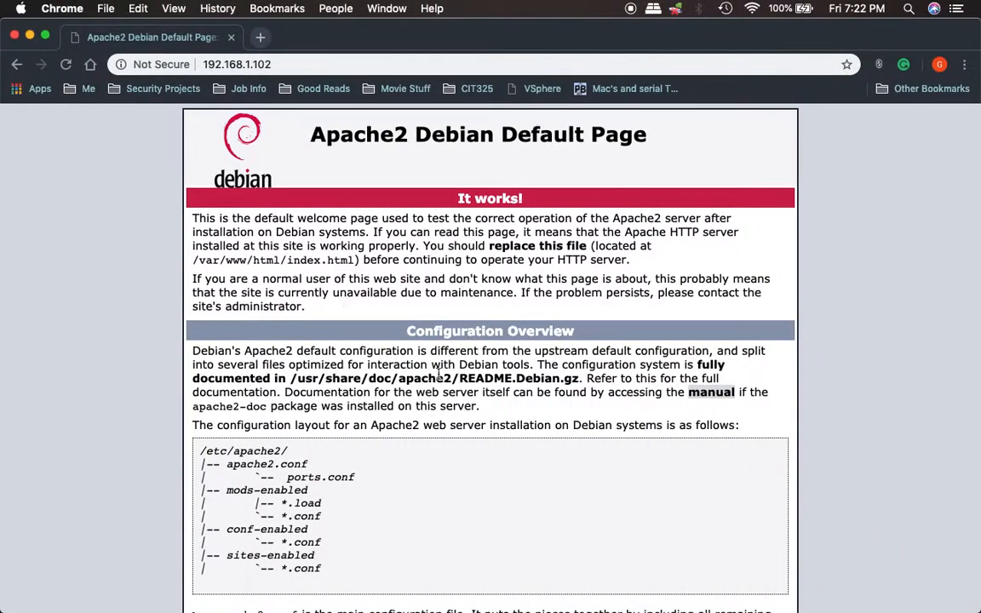
pyautogui.hotkey('ctrl', 'Right')
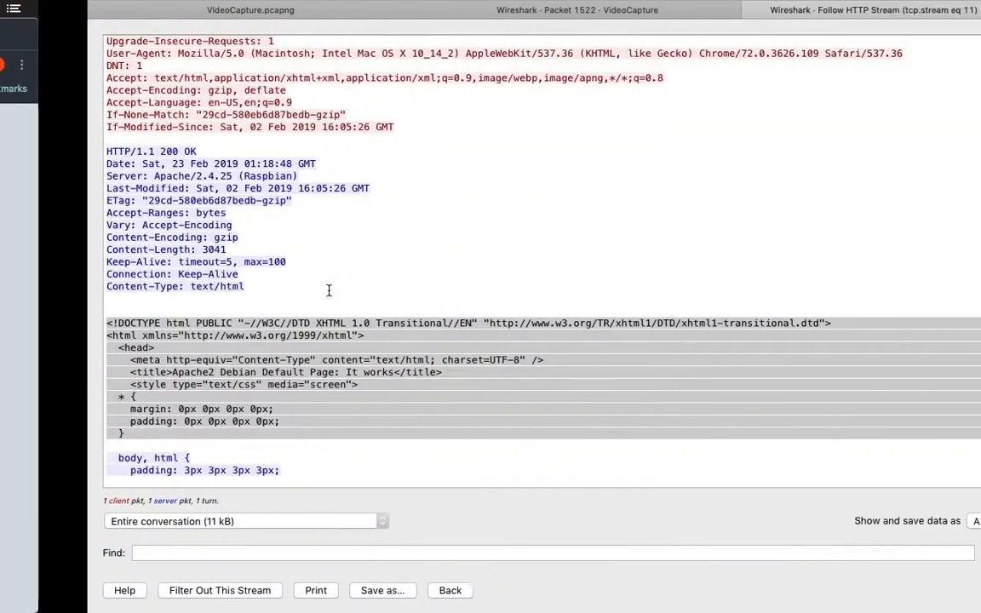
# Copy the heading "Apache2 Debian Default Page" from the web page in Chrome and search for it in Wireshark's HTTP stream.
pyautogui.hotkey('ctrl', 'Left')
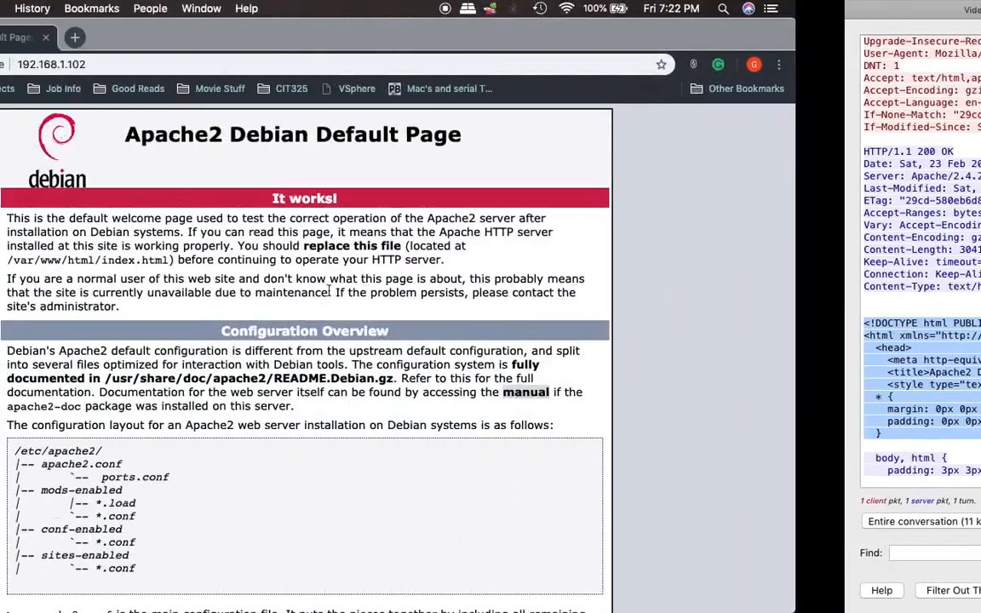
pyautogui.moveTo(285, 116); pyautogui.dragTo(641, 136)
pyautogui.press('super+c')
pyautogui.hotkey('ctrl', 'Right')
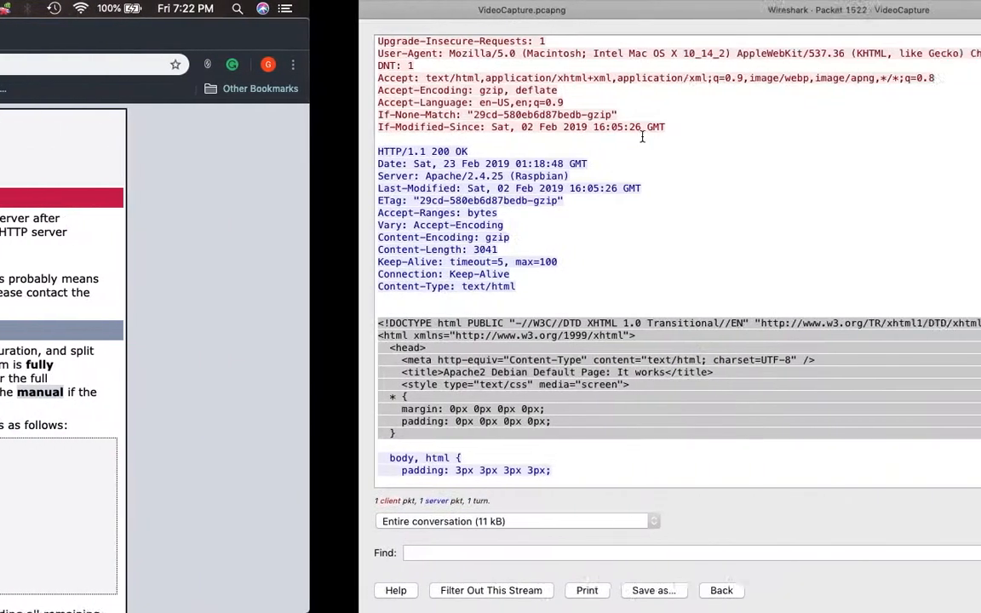
pyautogui.click(183, 555)
pyautogui.press('super+v')
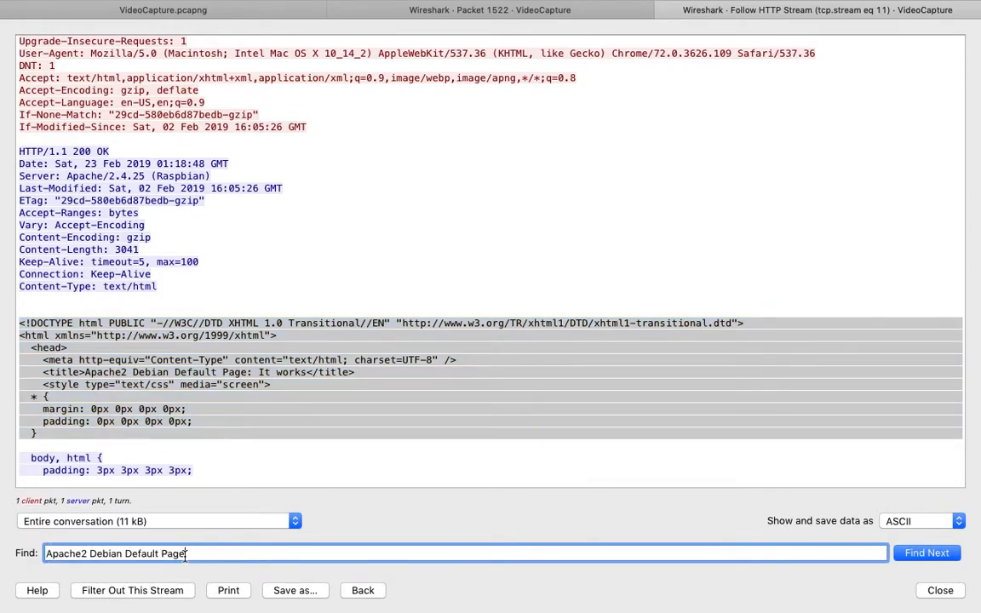
pyautogui.press('Return')
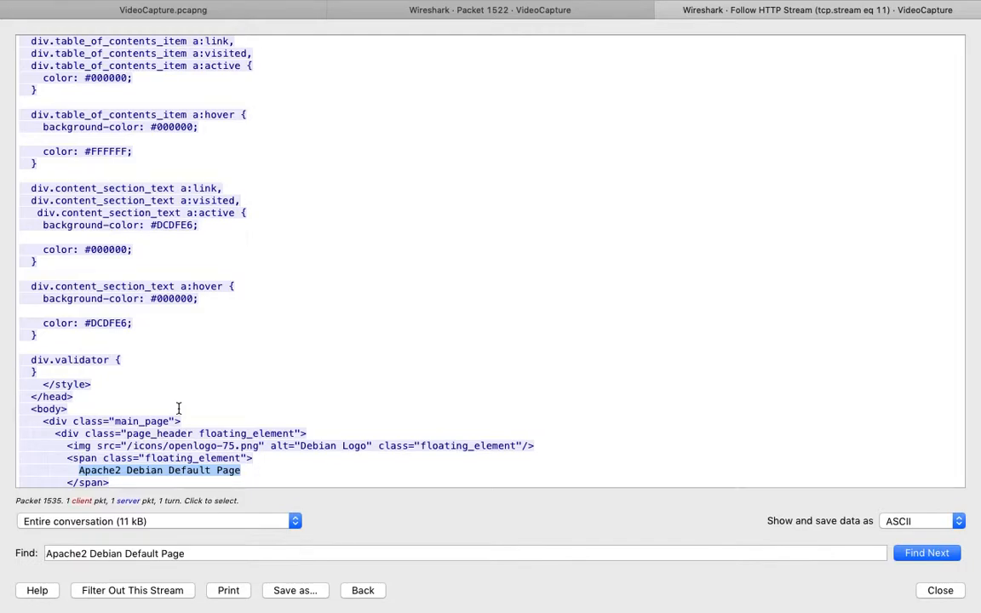
# Compare the web page in Chrome with the HTML code following the matched heading in Wireshark's HTTP stream.
pyautogui.hotkey('ctrl', 'Left')
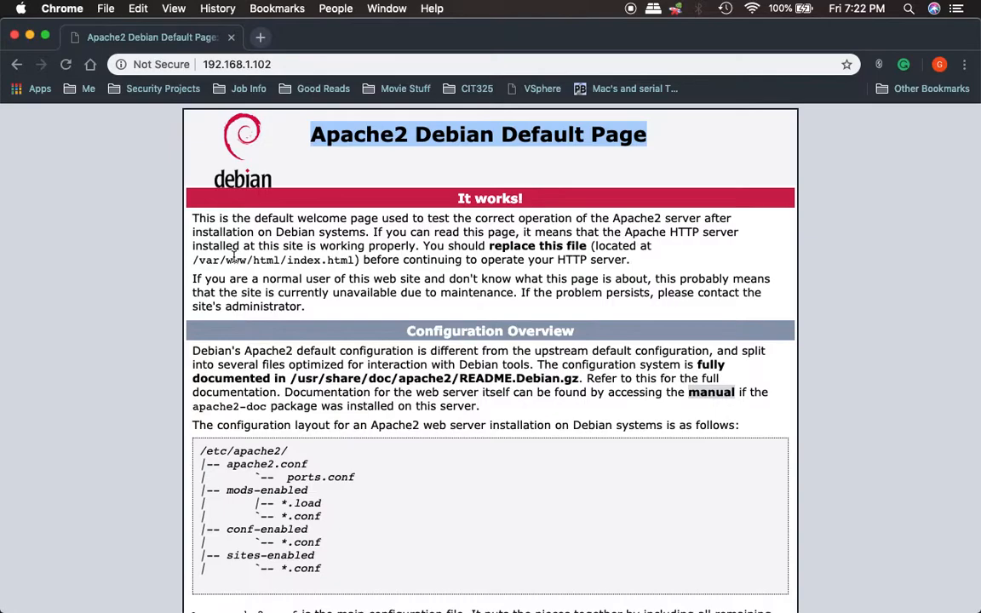
pyautogui.hotkey('ctrl', 'Right')
pyautogui.scroll(-10, 401, 367)
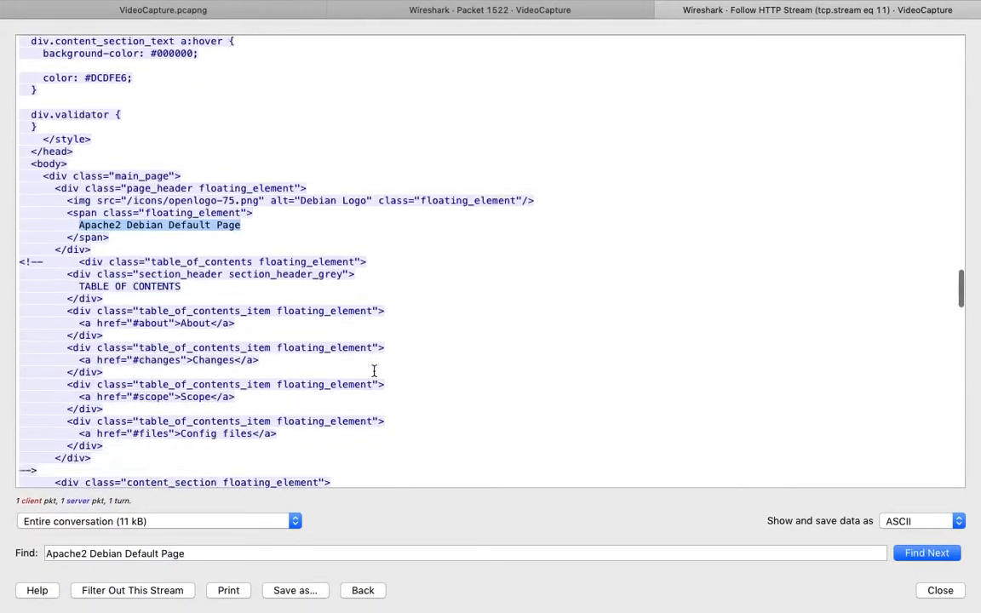
# Read the remaining HTML code in the HTTP stream, covering the Configuration Overview and Reporting Problems sections.
pyautogui.scroll(-15, 374, 370)
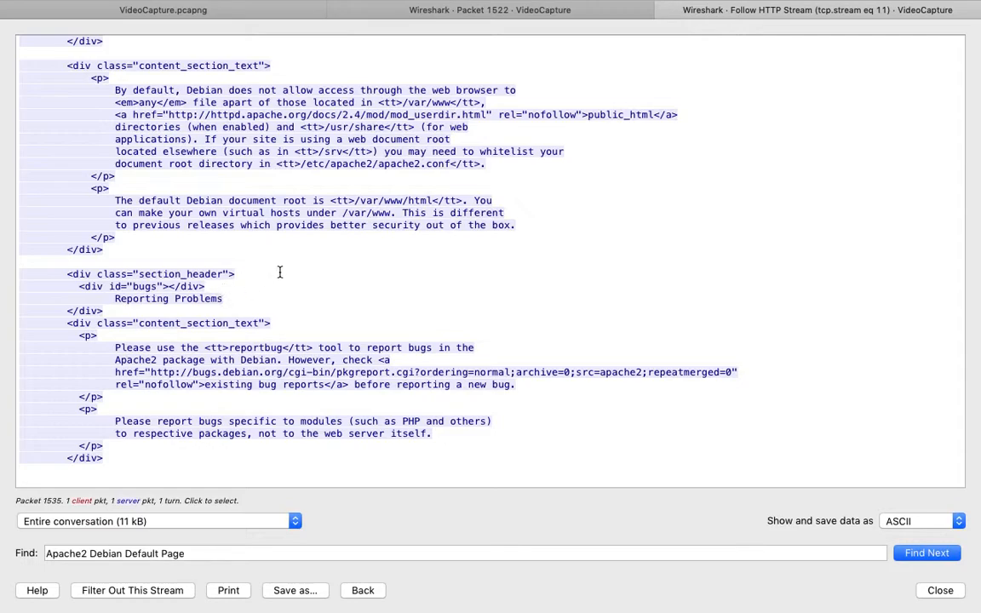
pyautogui.scroll(10, 406, 268)
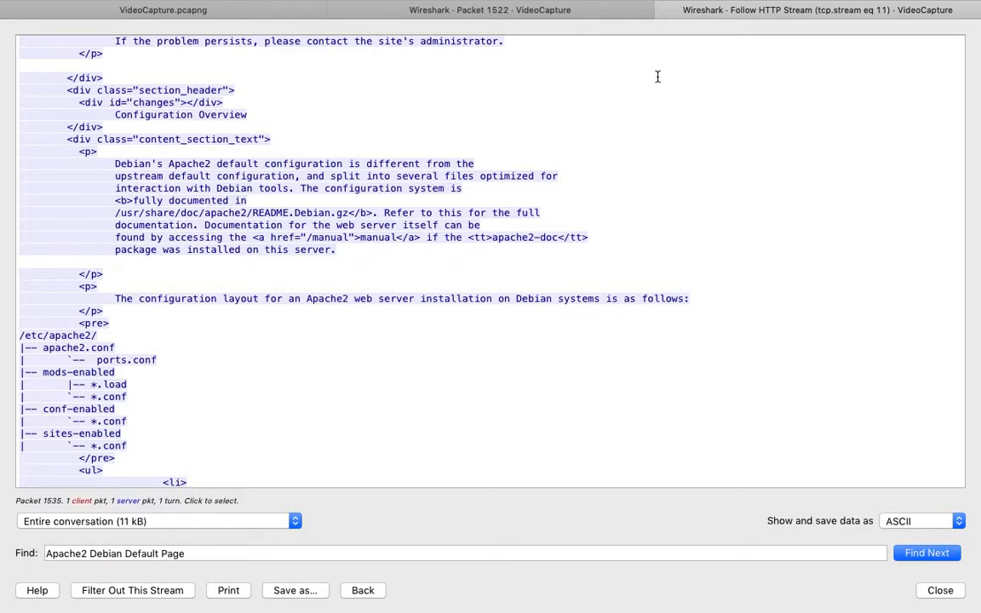
# Return to the VideoCapture packet list and apply the display filter smb, extending it to smb2.
pyautogui.click(201, 16)
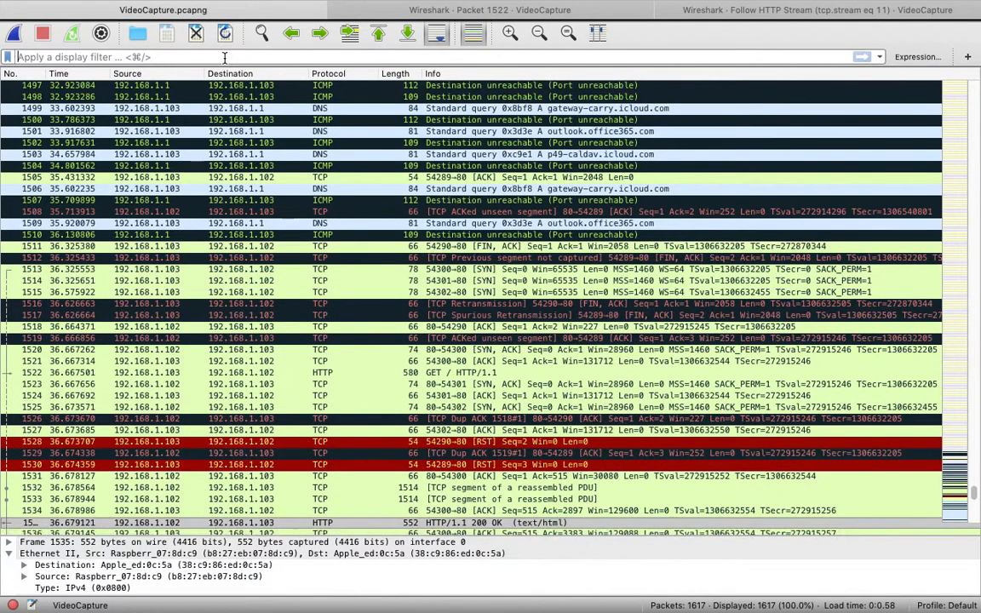
pyautogui.click(224, 57)
pyautogui.write('smb')
pyautogui.press('Return')
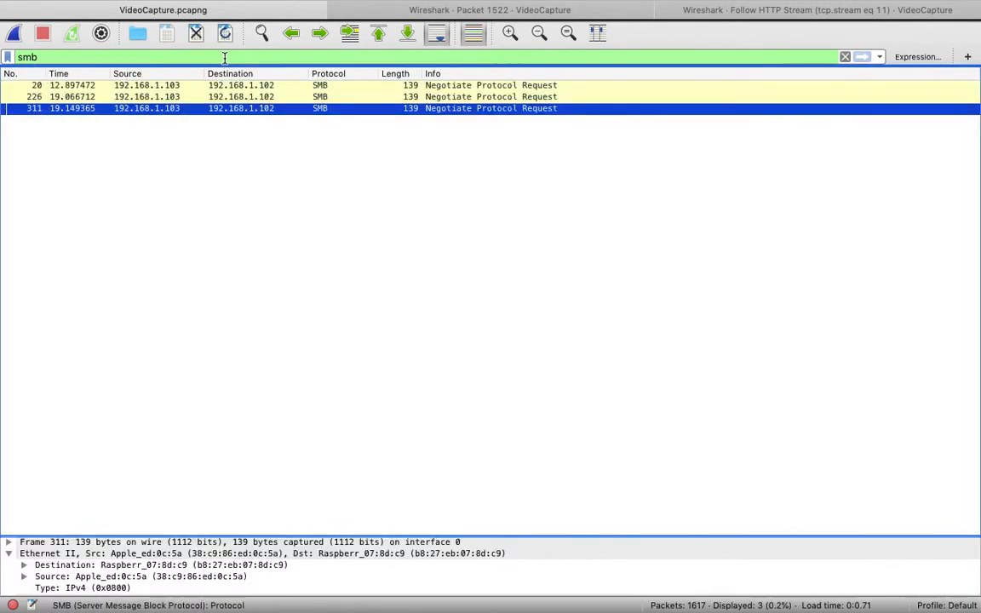
pyautogui.click(223, 57)
pyautogui.write('2')
pyautogui.press('Return')
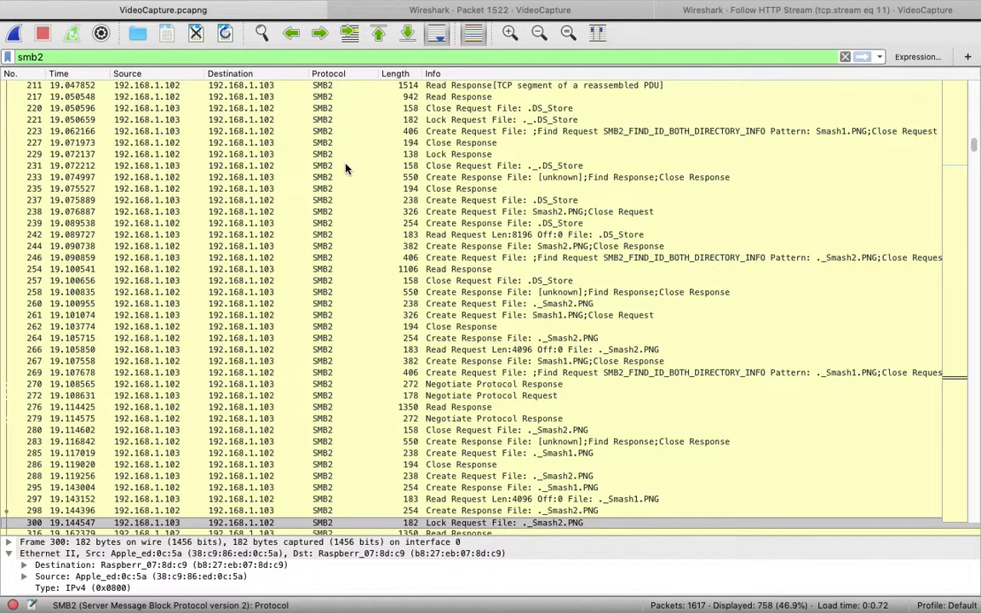
# Examine the SMB2 packets from the start of the list, selecting the first Negotiate Protocol Response and the Session Setup Request in packet 49.
pyautogui.scroll(-20, 354, 175)
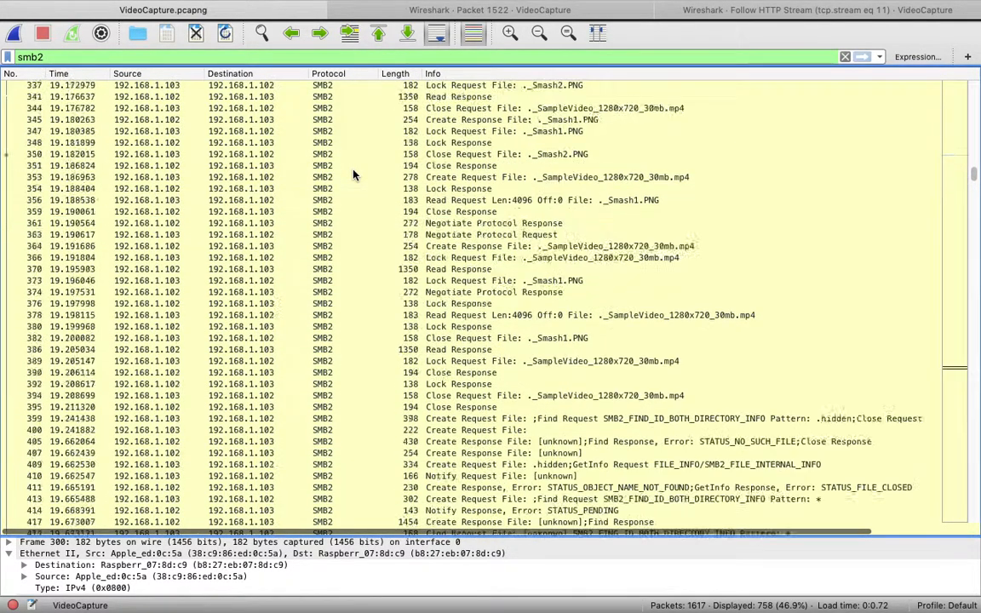
pyautogui.scroll(20, 355, 175)
pyautogui.scroll(15, 354, 174)
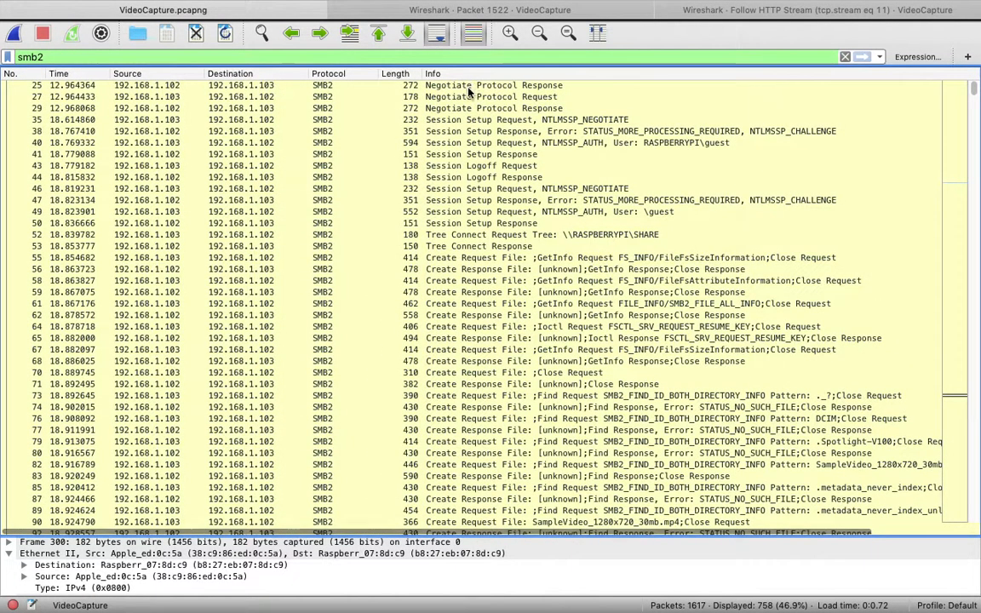
pyautogui.click(420, 85)
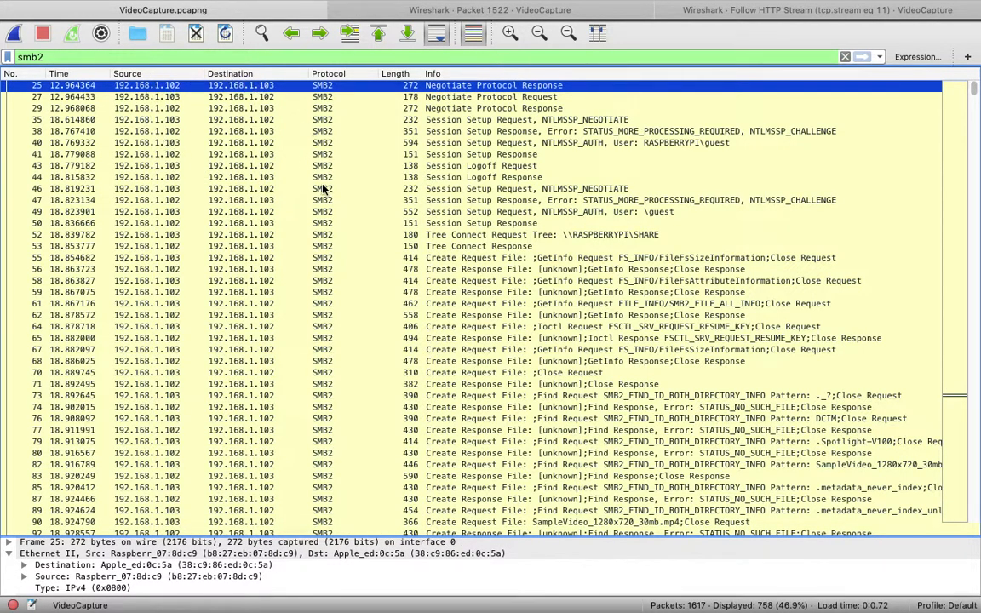
pyautogui.scroll(-5, 323, 189)
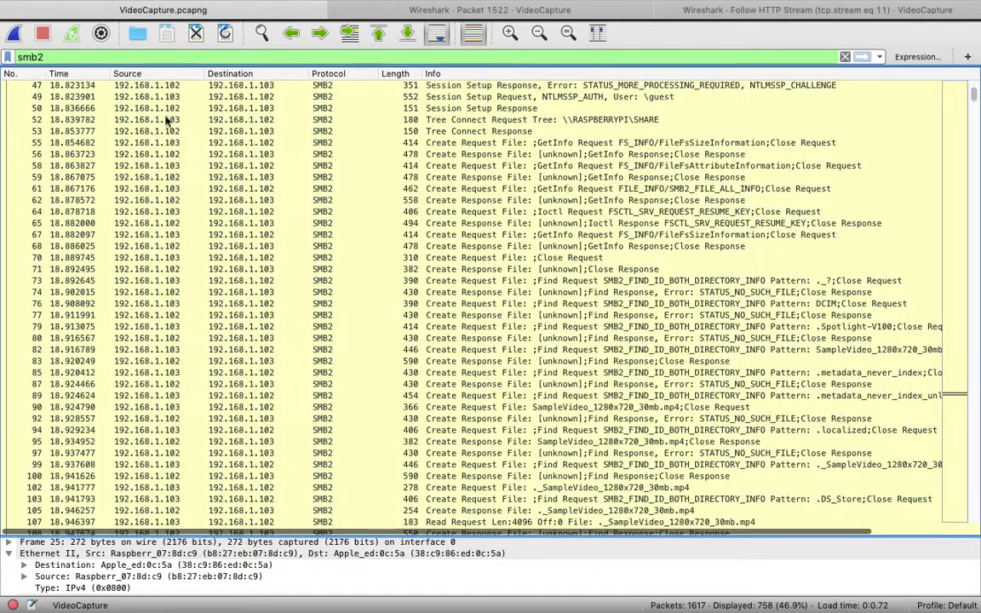
pyautogui.click(269, 100)
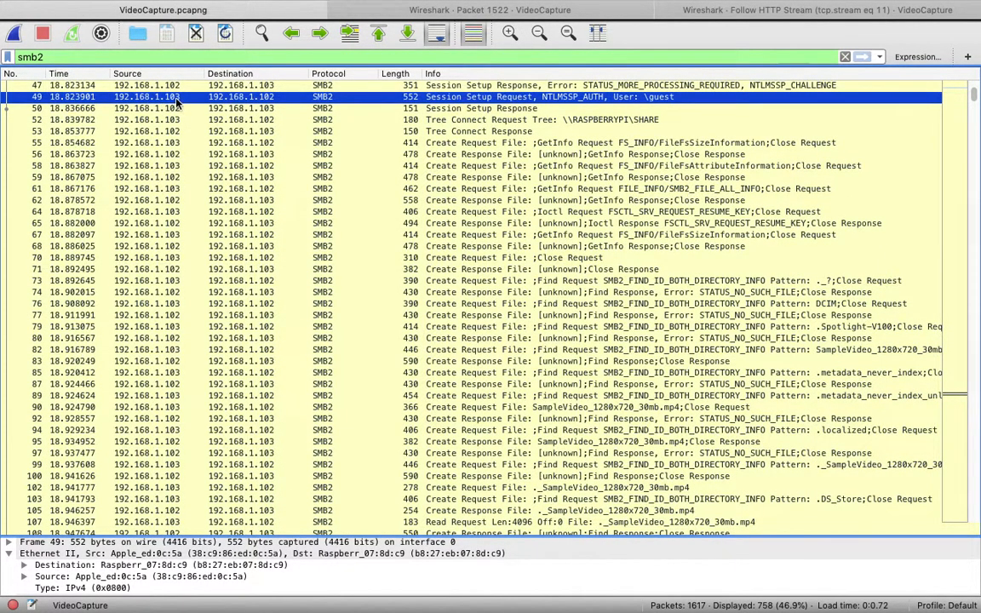
# Examine the file requests among the SMB2 packets, selecting packets 229 and 237 and the Smash2.PNG create request in packet 238.
pyautogui.scroll(-15, 193, 265)
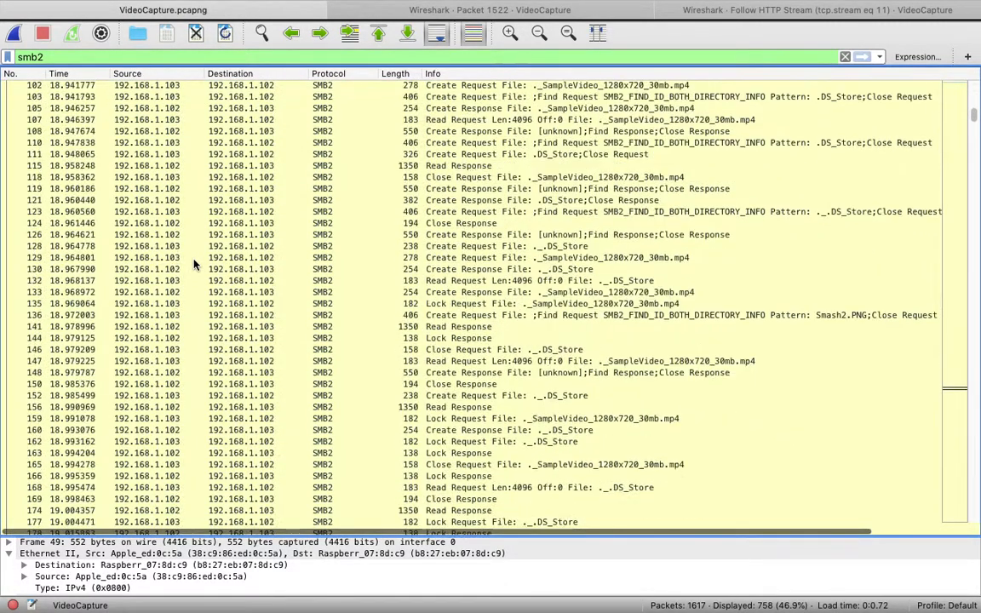
pyautogui.scroll(4, 194, 264)
pyautogui.click(506, 169)
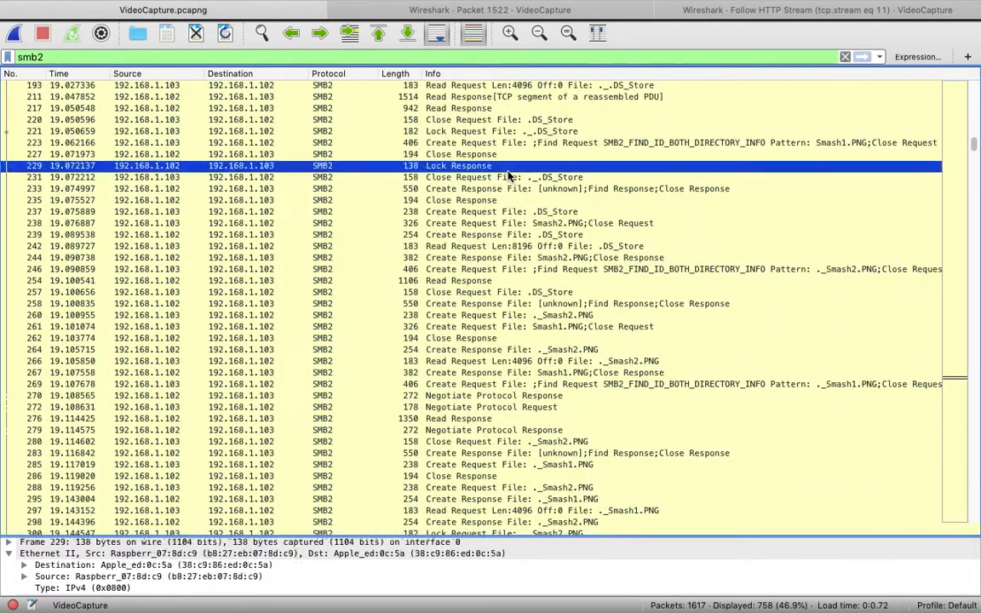
pyautogui.click(522, 214)
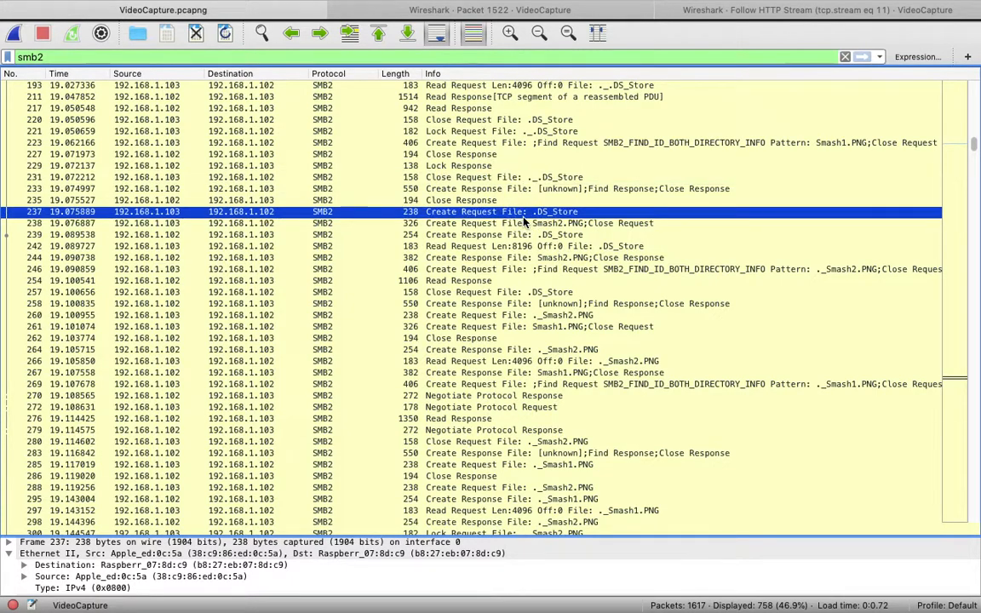
pyautogui.click(517, 224)
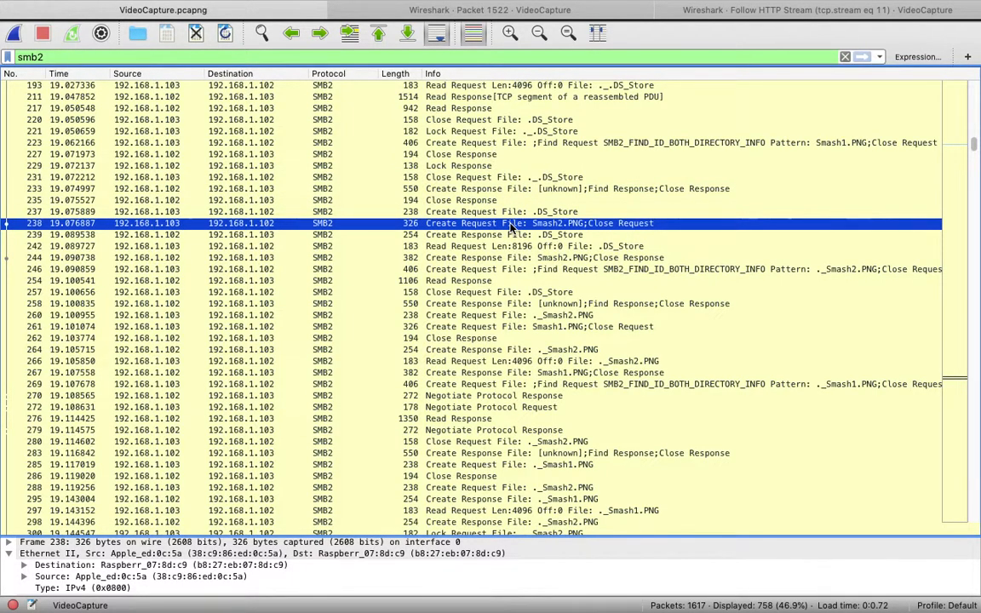
# Bring the Finder window of the share folder forward, minimise Chrome, check the shared files against the capture, and return to Wireshark.
pyautogui.hotkey('ctrl', 'Left')
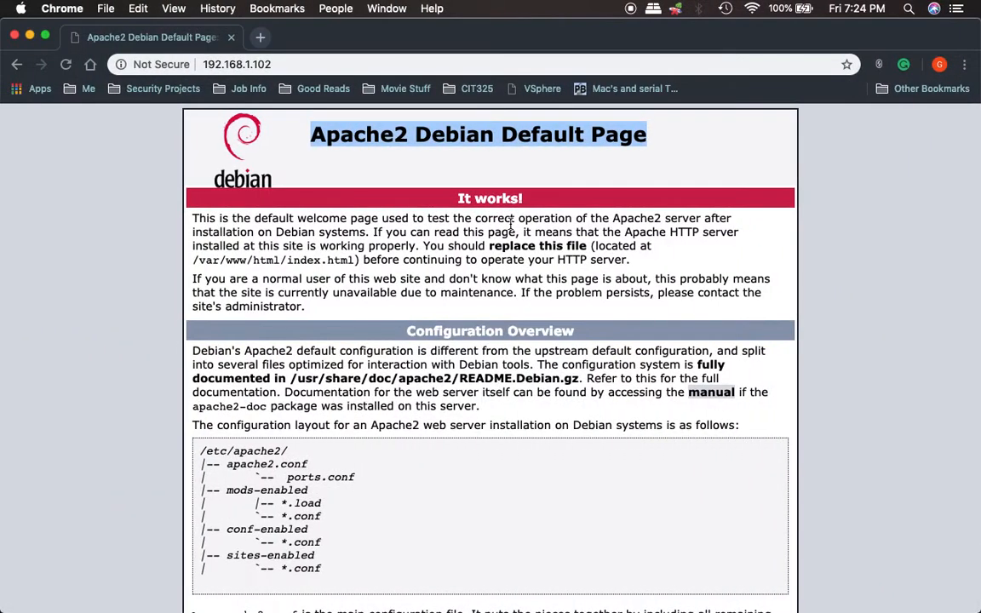
pyautogui.hotkey('ctrl', 'Up')
pyautogui.click(311, 178)
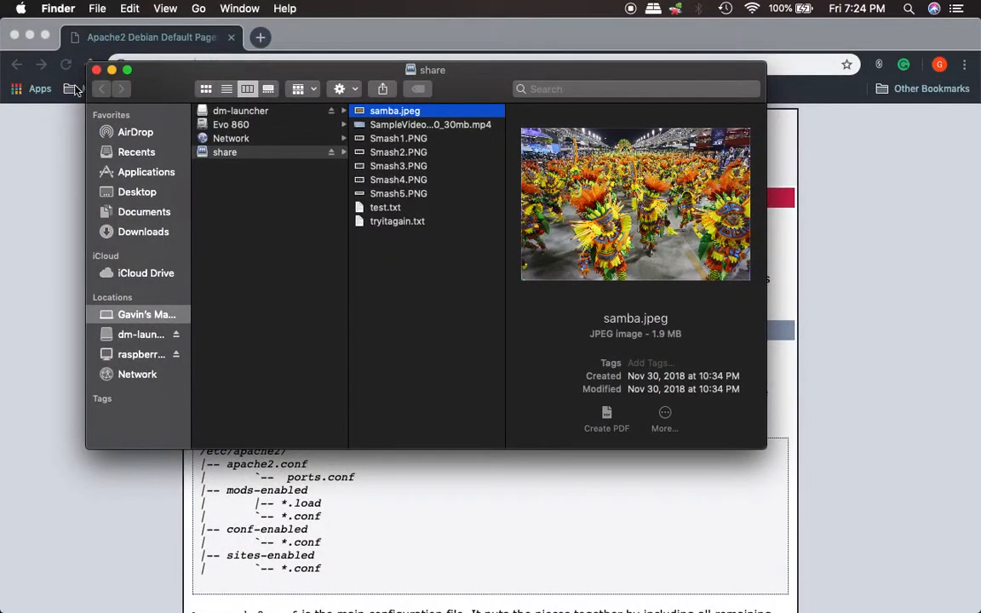
pyautogui.click(28, 35)
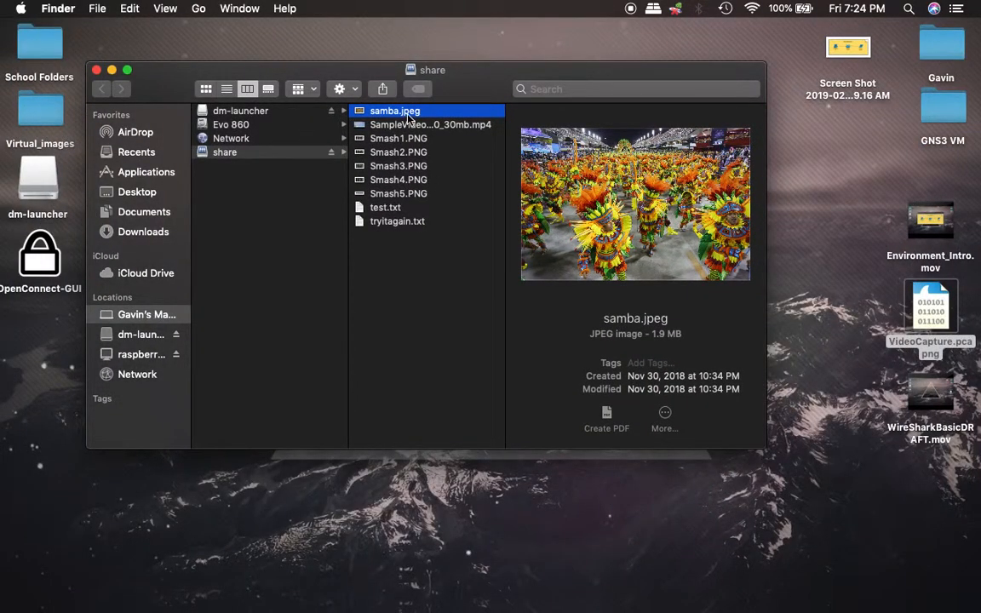
pyautogui.hotkey('ctrl', 'Right')
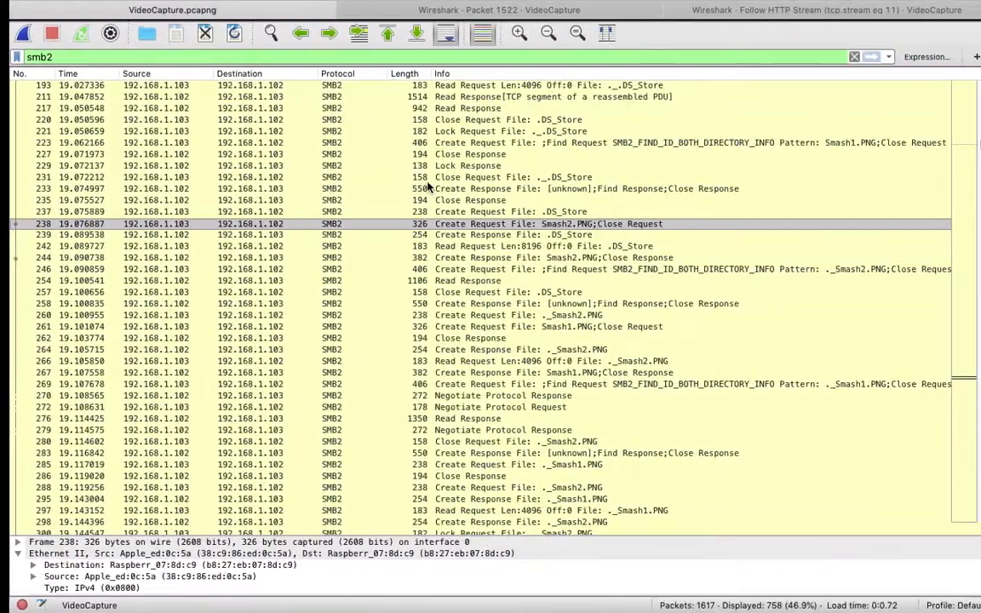
# Select packet 344, the close request for ._SampleVideo_1280x720_30mb.mp4, and follow its TCP stream.
pyautogui.scroll(-2, 449, 309)
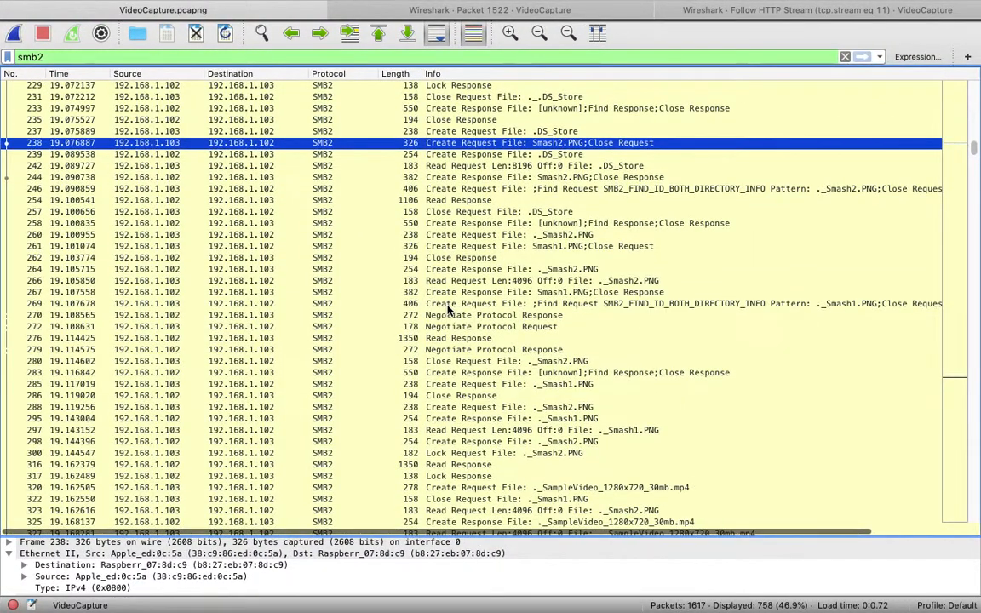
pyautogui.scroll(-5, 449, 309)
pyautogui.scroll(-1, 448, 309)
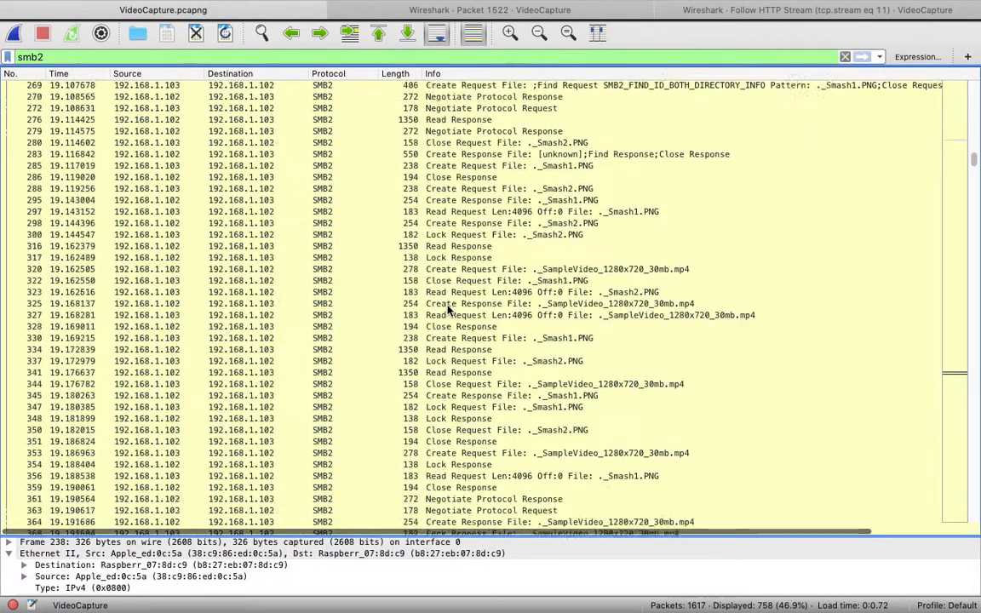
pyautogui.click(529, 372)
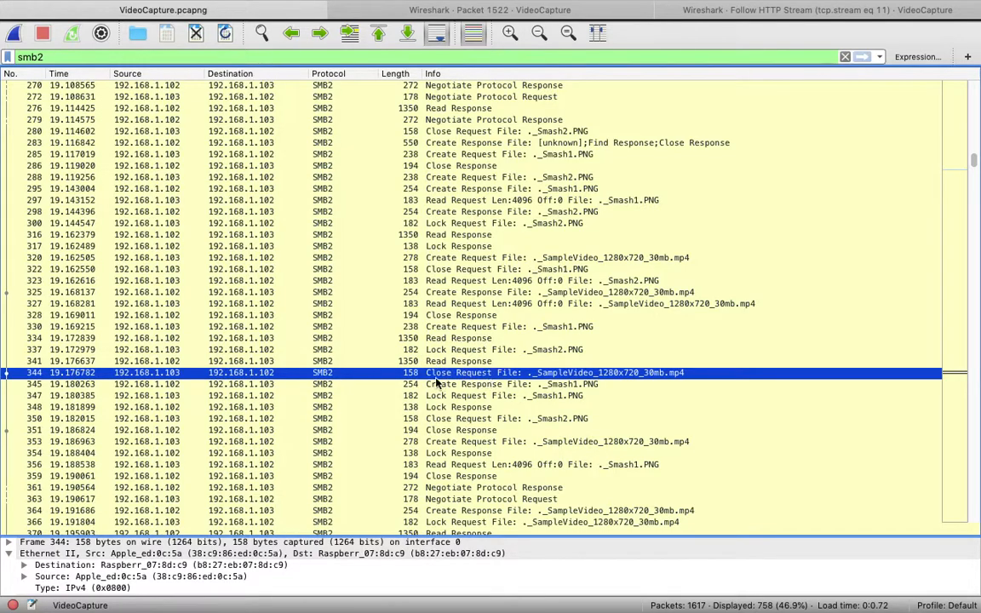
pyautogui.rightClick(219, 378)
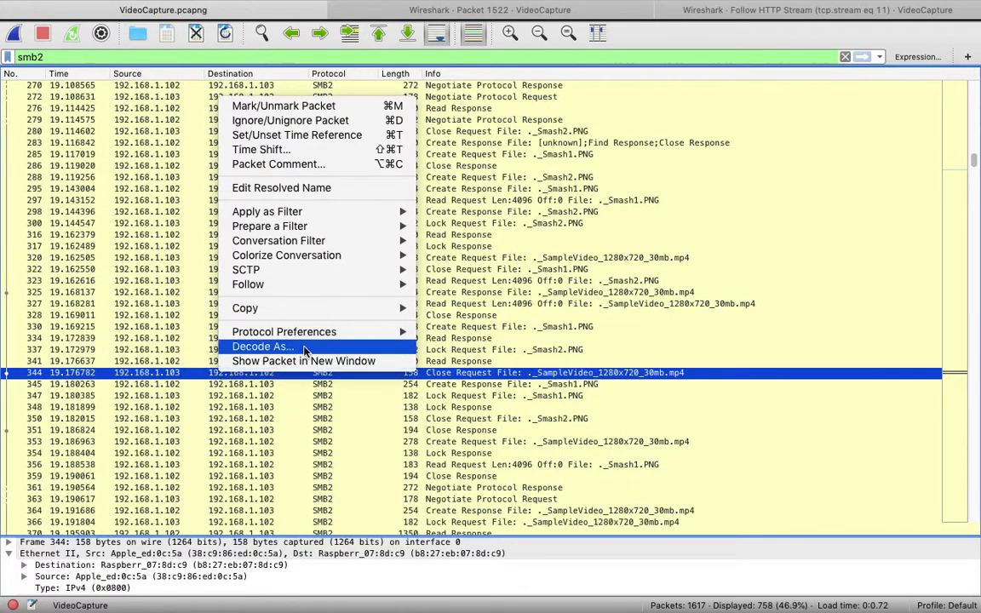
pyautogui.moveTo(340, 290)
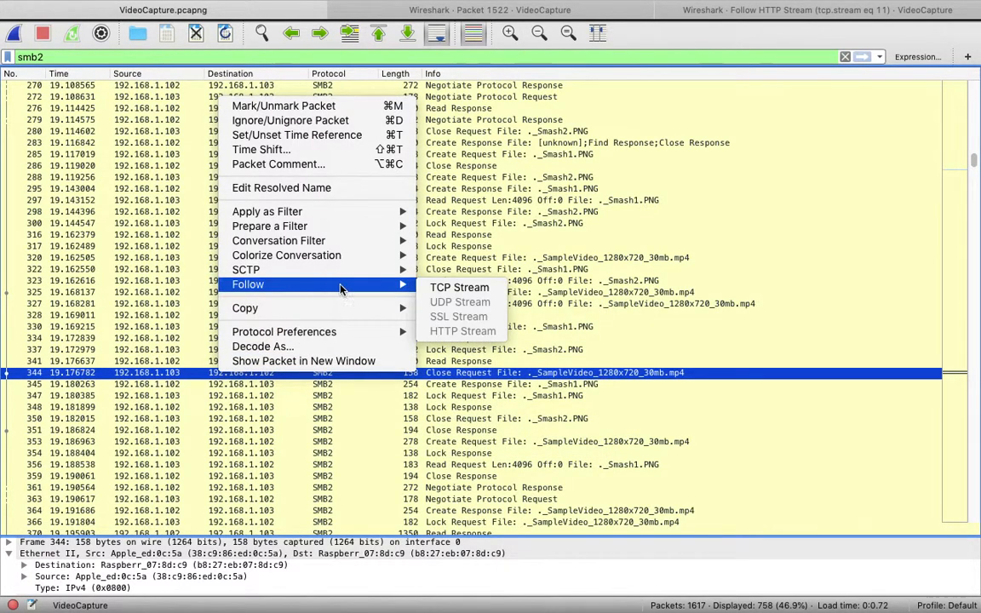
pyautogui.click(459, 288)
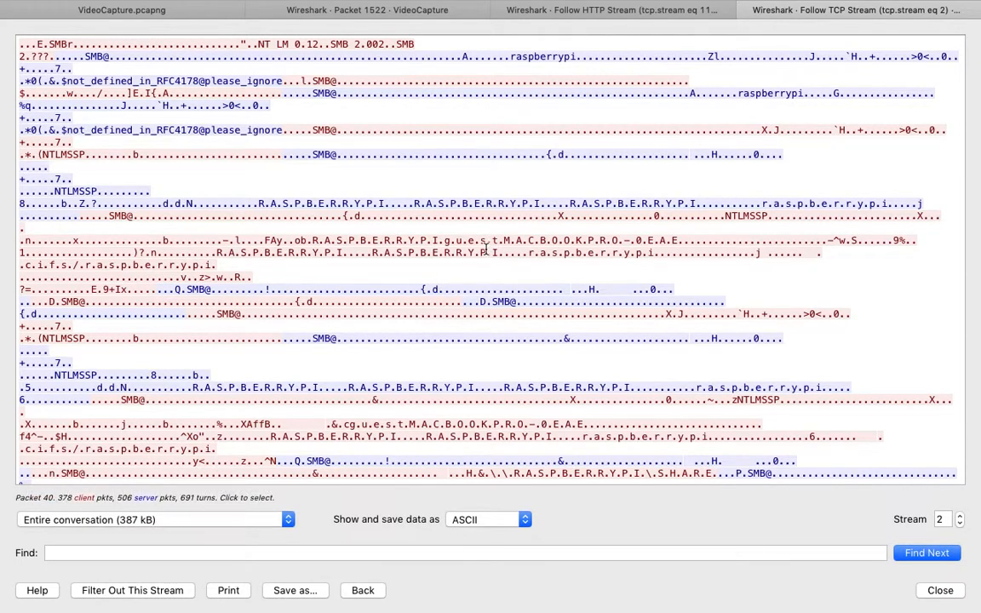
# Look through the followed TCP stream for readable text and traces of the shared Smash PNG files.
pyautogui.scroll(-10, 486, 250)
pyautogui.scroll(10, 486, 249)
pyautogui.scroll(-20, 486, 249)
pyautogui.scroll(-20, 486, 249)
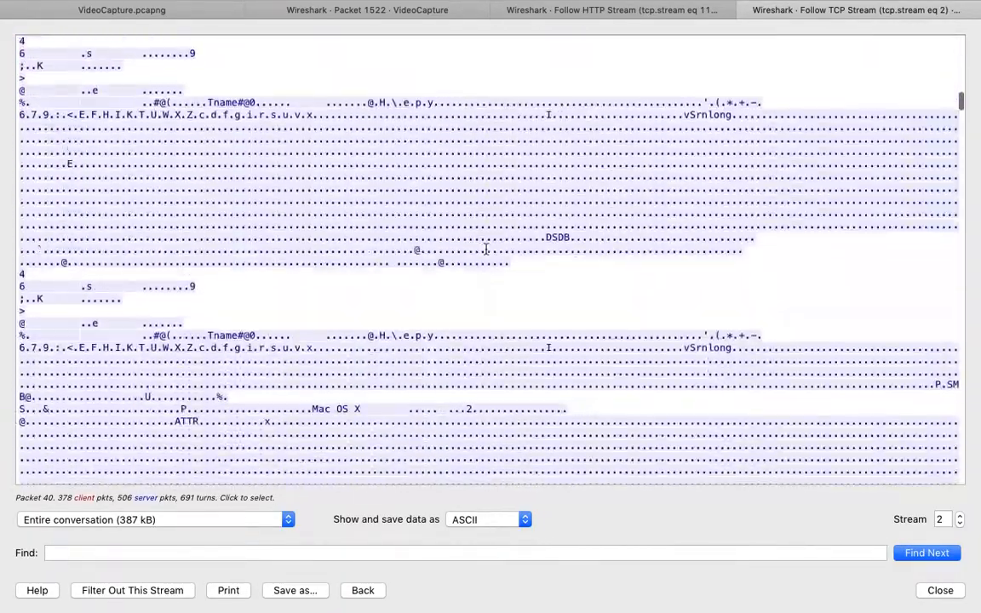
pyautogui.scroll(-20, 486, 248)
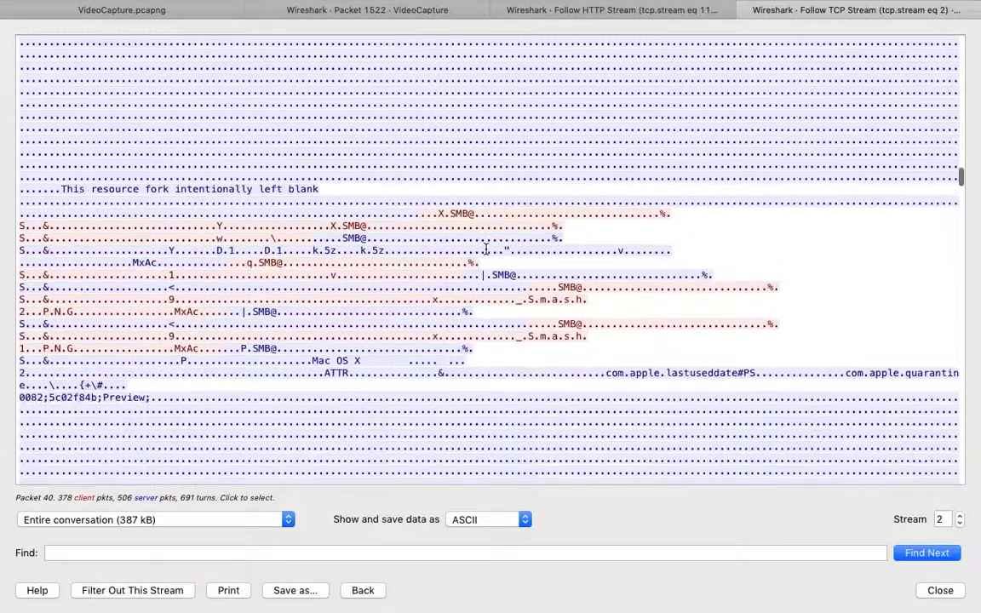
pyautogui.scroll(-5, 486, 250)
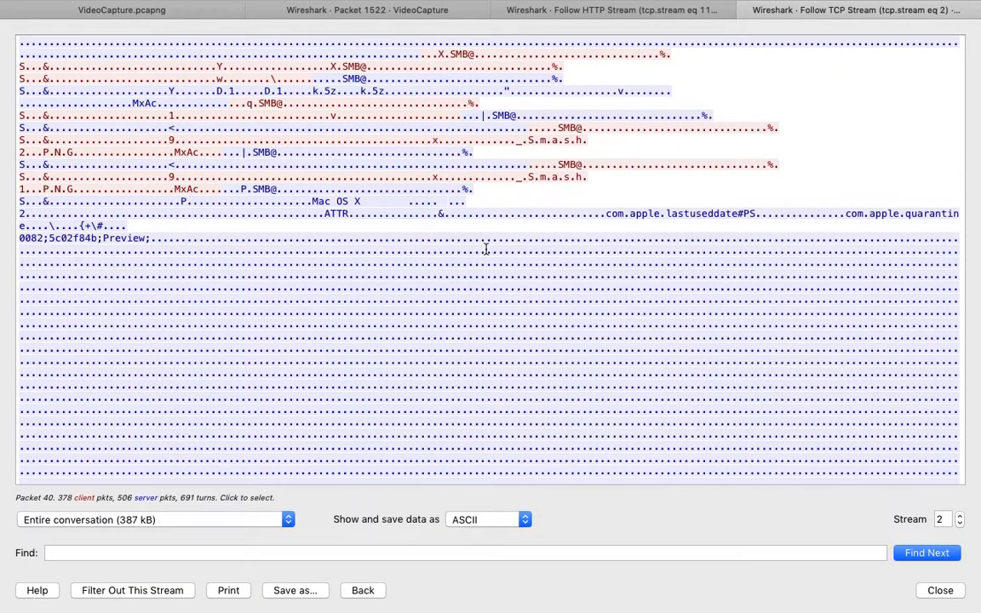
pyautogui.scroll(5, 486, 249)
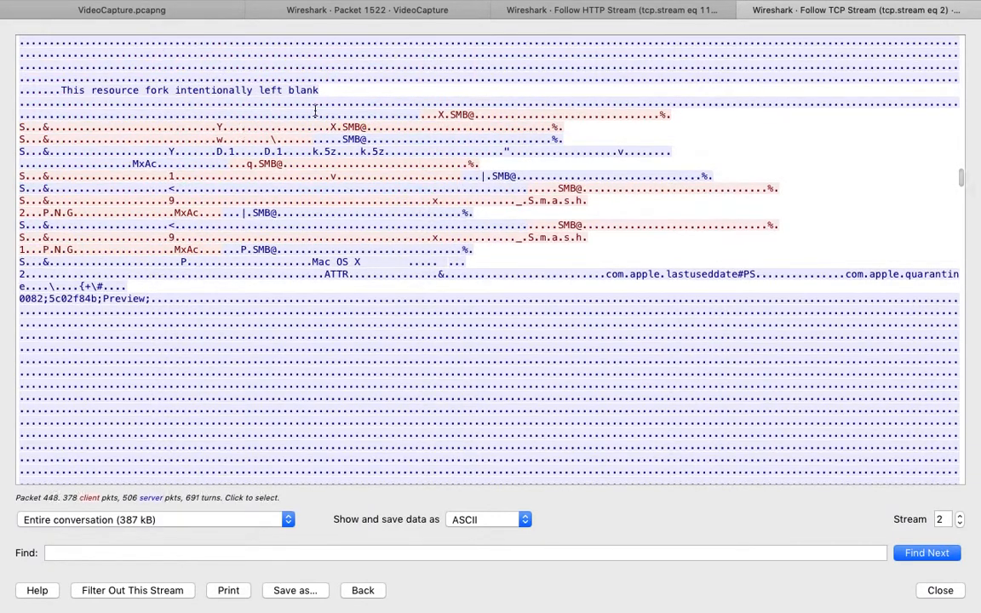
# Return to the packet list filtered on tcp.stream eq 2 and inspect packet 457 and the ._Smash2.PNG create request in packet 458.
pyautogui.click(102, 12)
pyautogui.moveTo(102, 12); pyautogui.dragTo(232, 104)
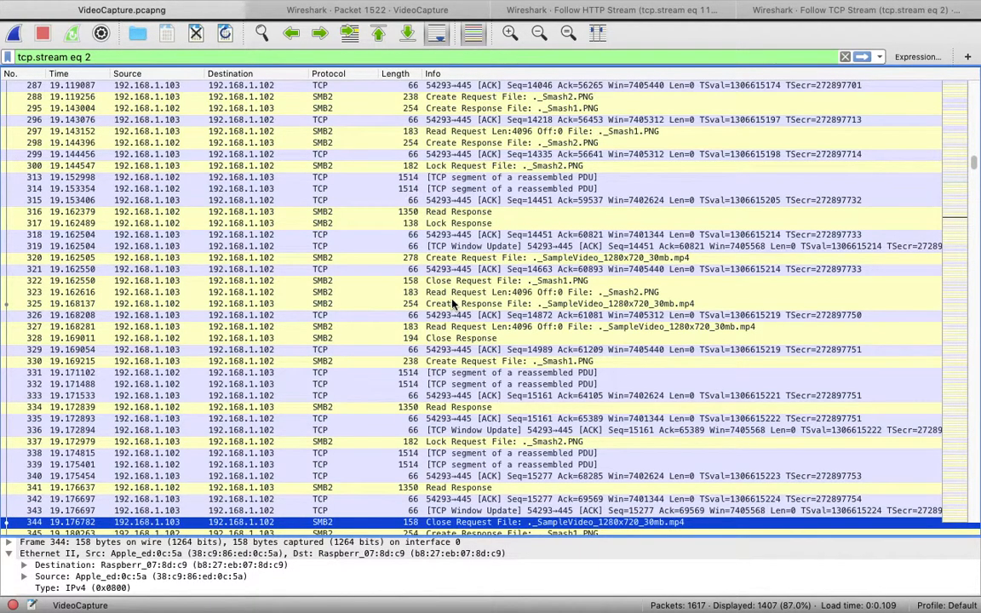
pyautogui.scroll(-20, 453, 304)
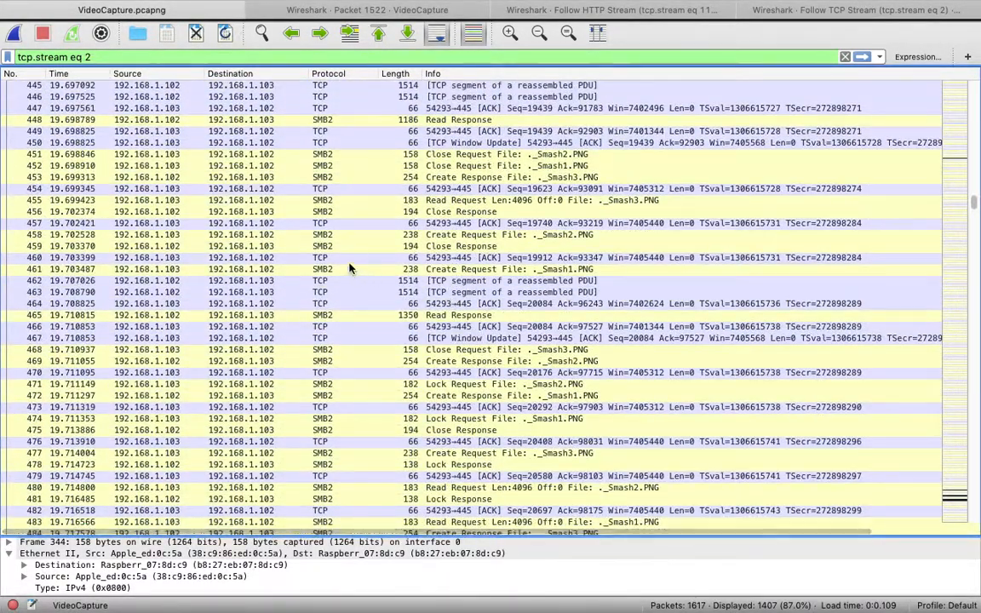
pyautogui.click(338, 223)
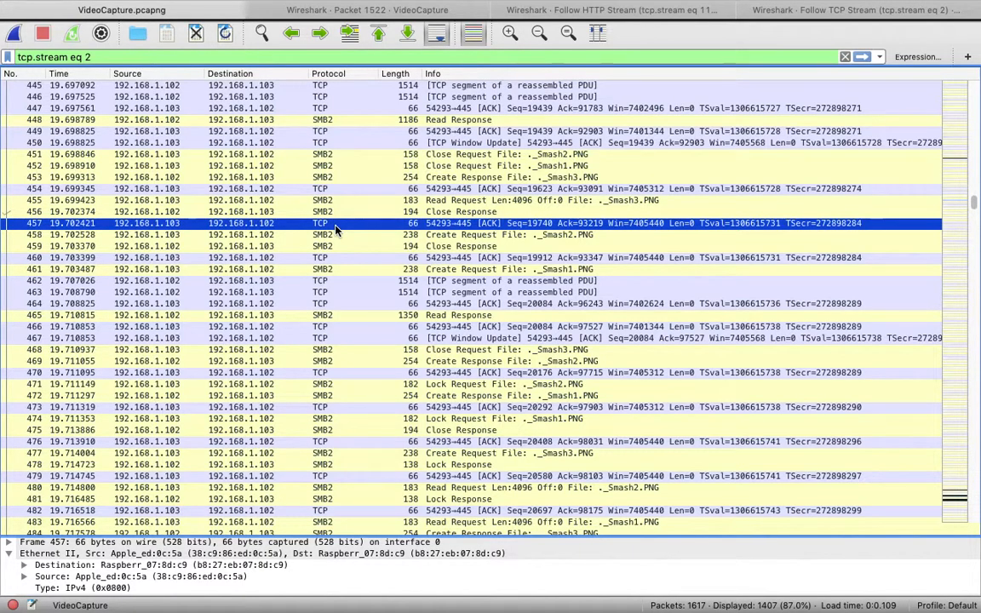
pyautogui.click(336, 235)
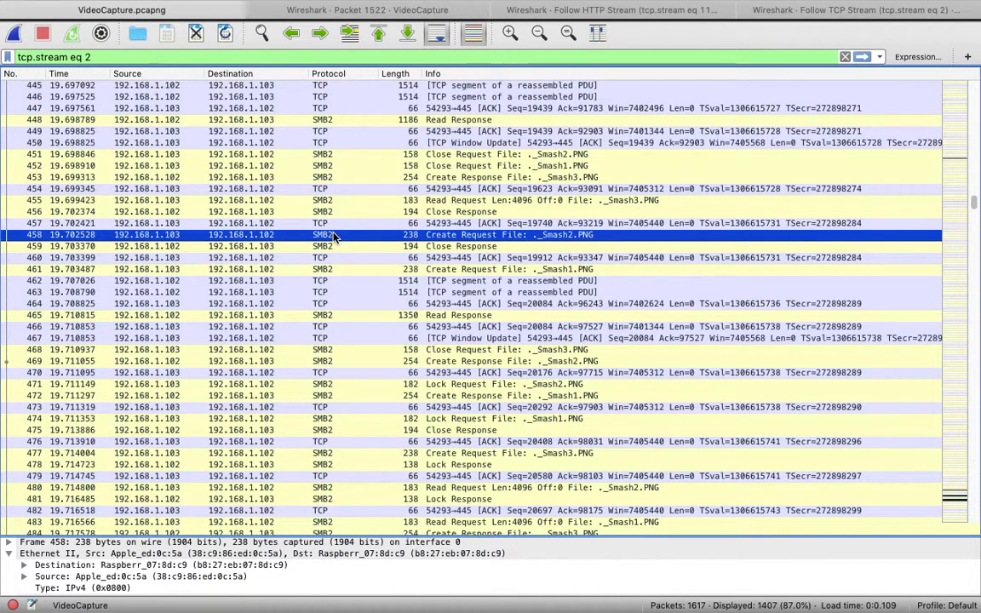
# Inspect the reassembled TCP segment in packet 487 and continue through the subsequent packets to the samba.jpeg requests.
pyautogui.scroll(-9, 334, 256)
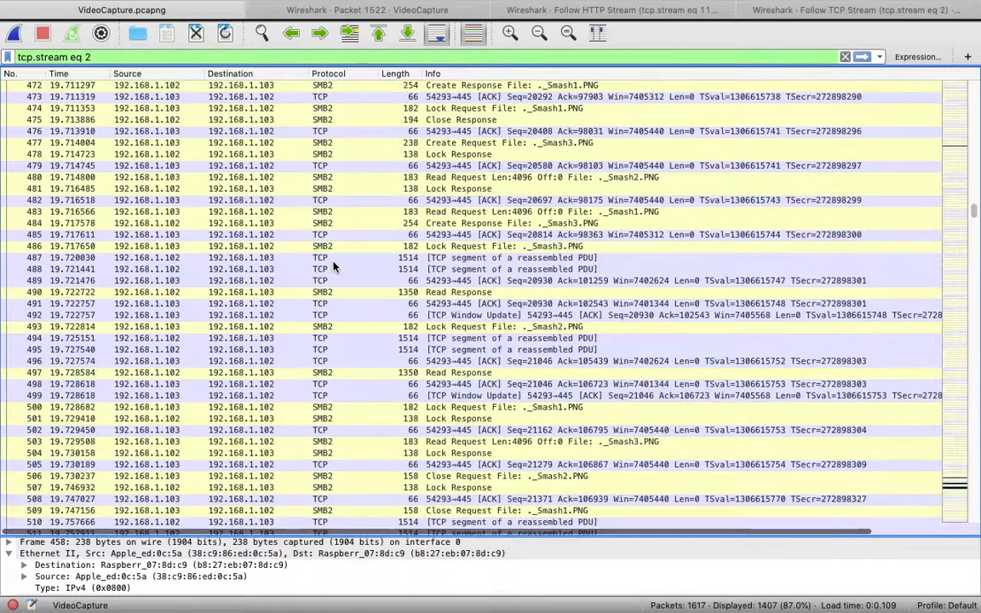
pyautogui.click(333, 260)
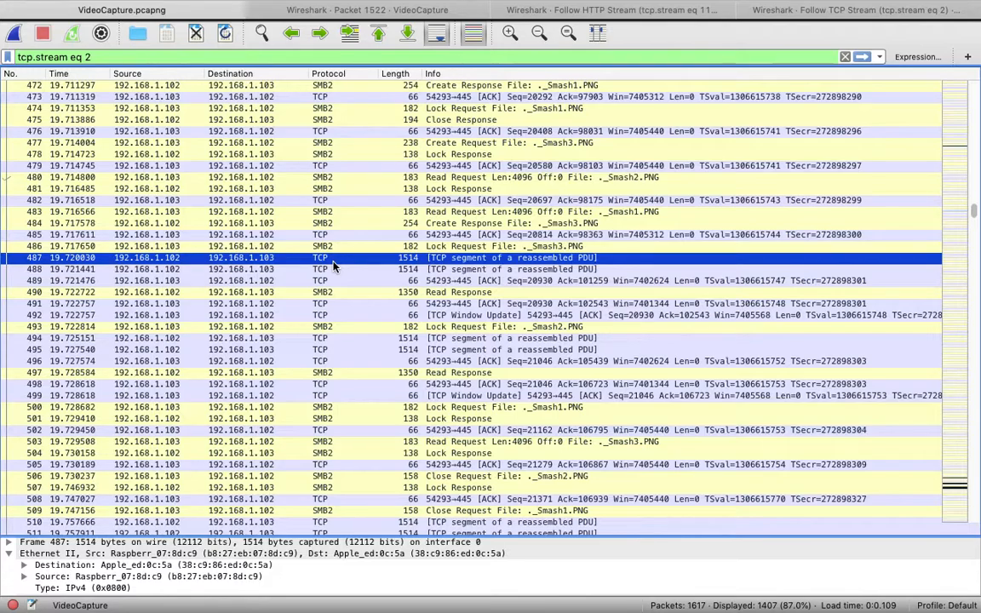
pyautogui.scroll(-20, 243, 241)
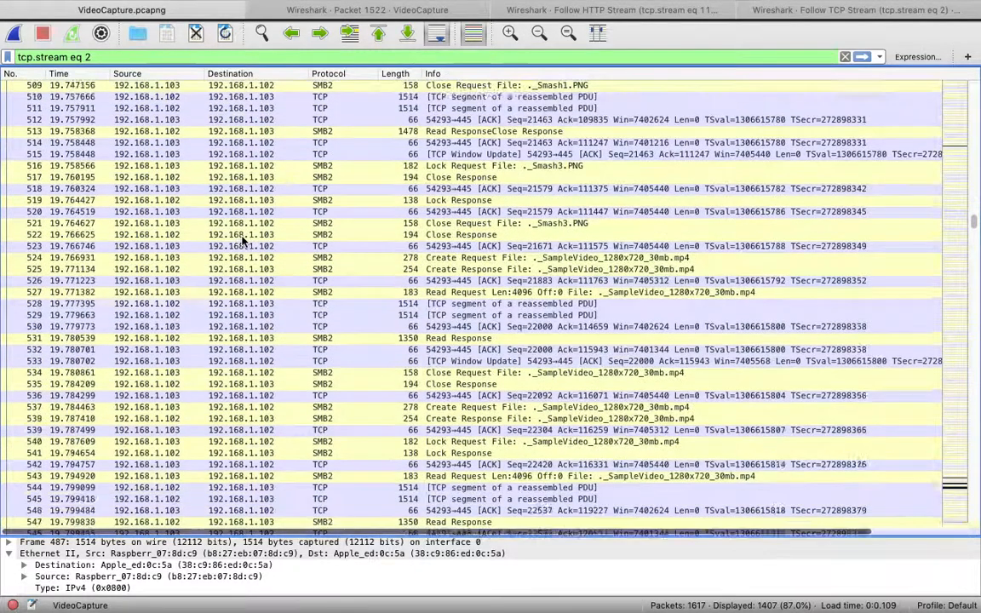
pyautogui.scroll(-1, 243, 241)
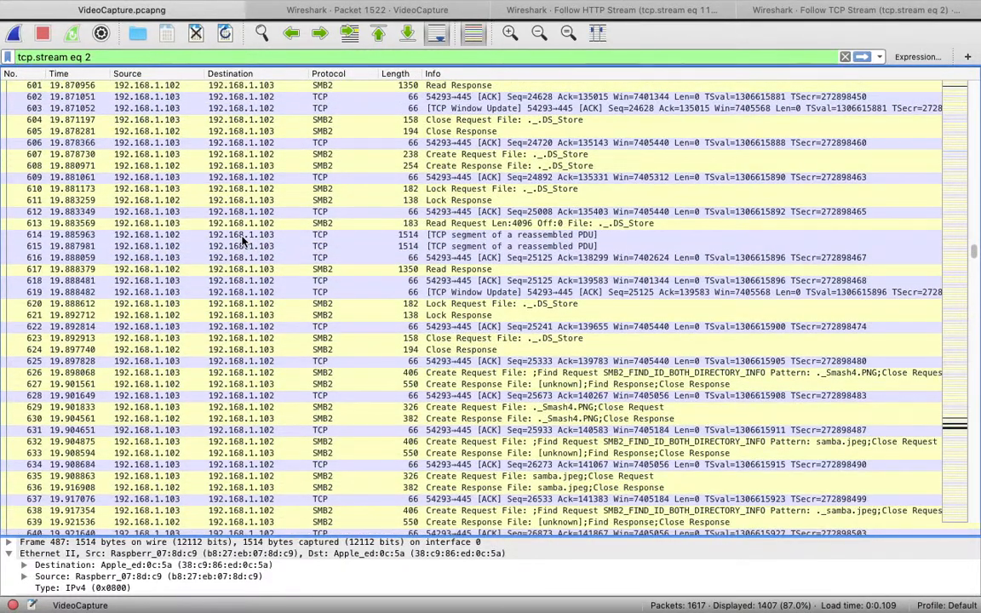